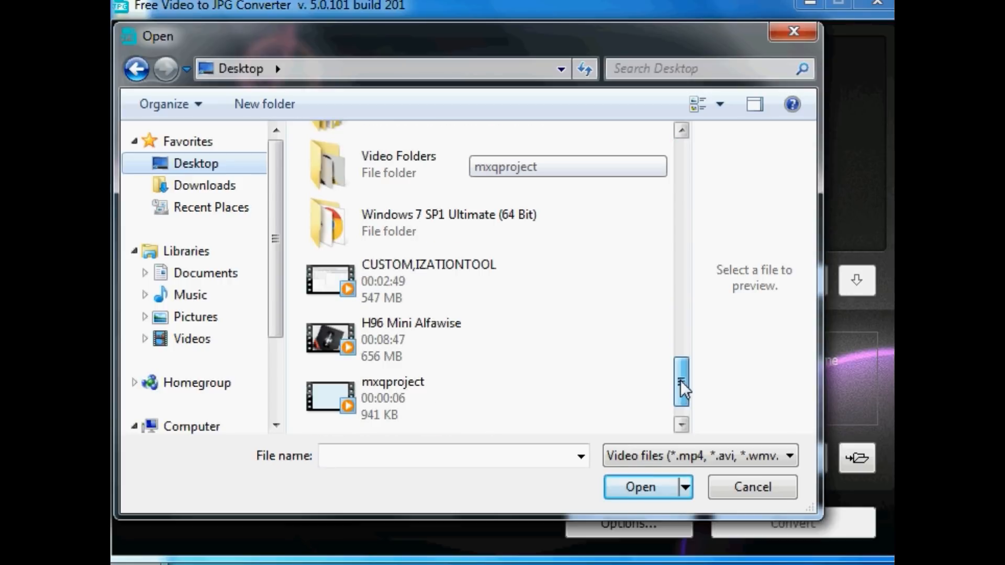
Step: Load the mxqproject video from the Desktop and convert it to JPG images, extracting every frame
click(404, 341)
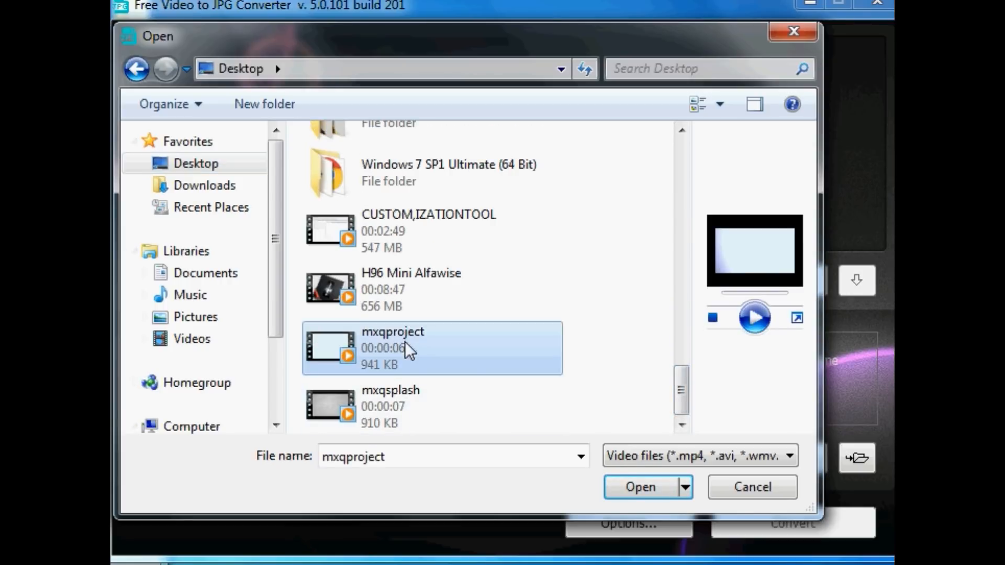
click(639, 489)
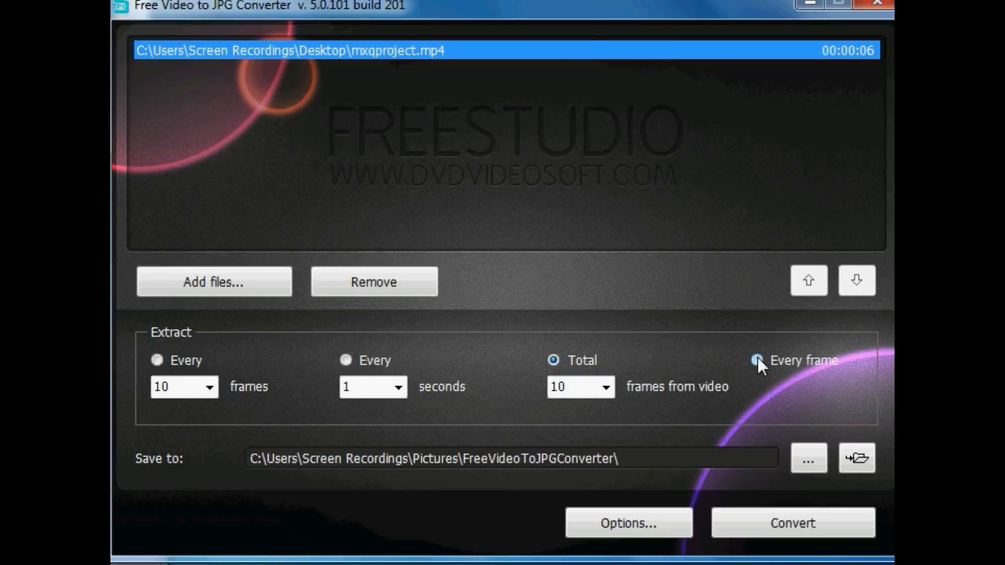
click(604, 388)
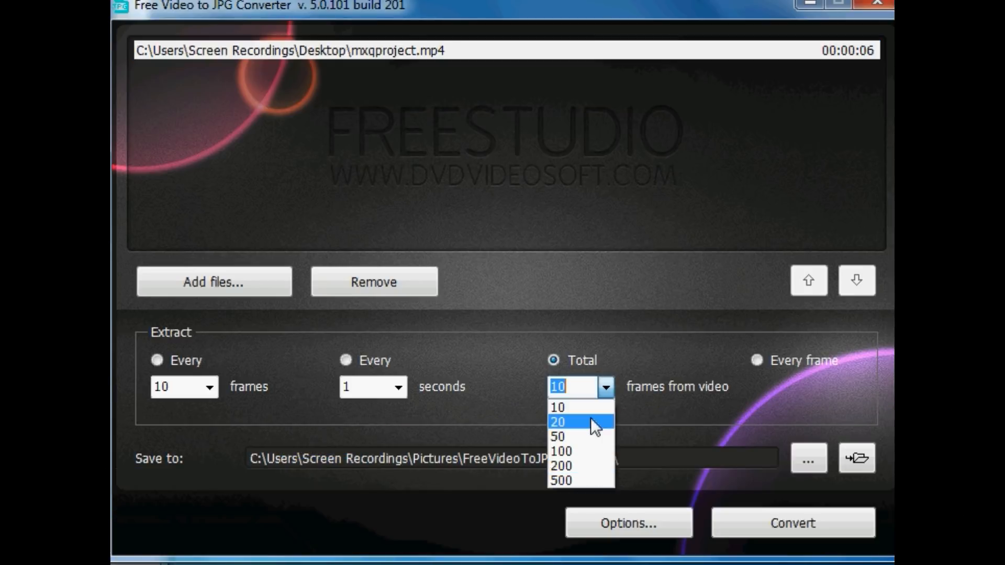
click(627, 357)
click(760, 359)
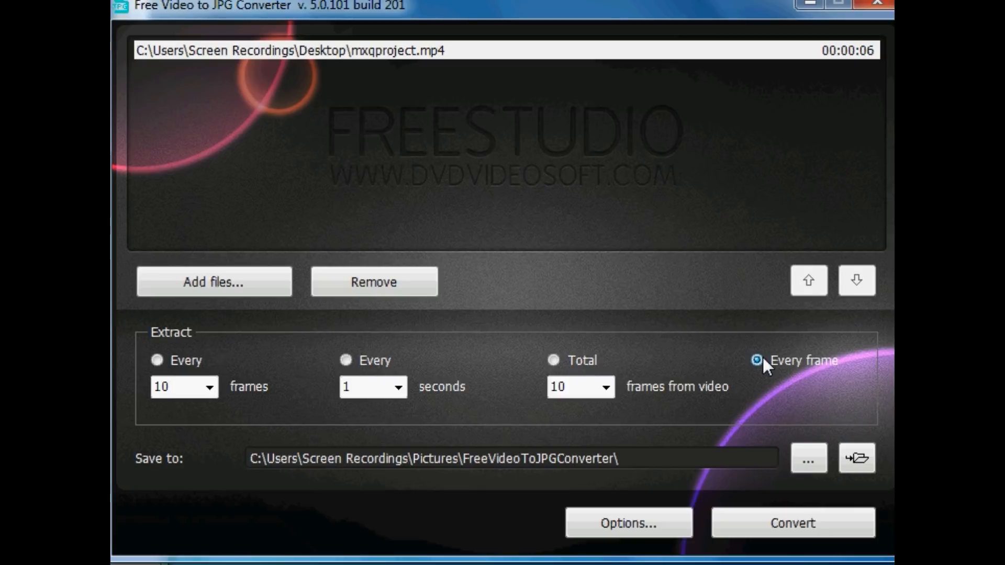
click(787, 529)
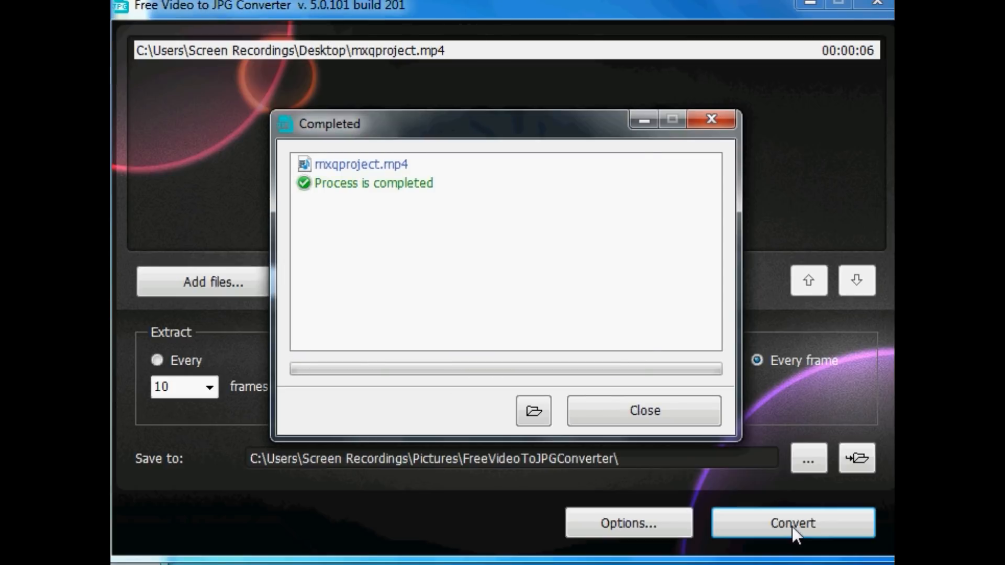
Step: Open the converter's output folder, dismiss the completion dialog and browse the extracted frames in the mxqproject folder
click(530, 413)
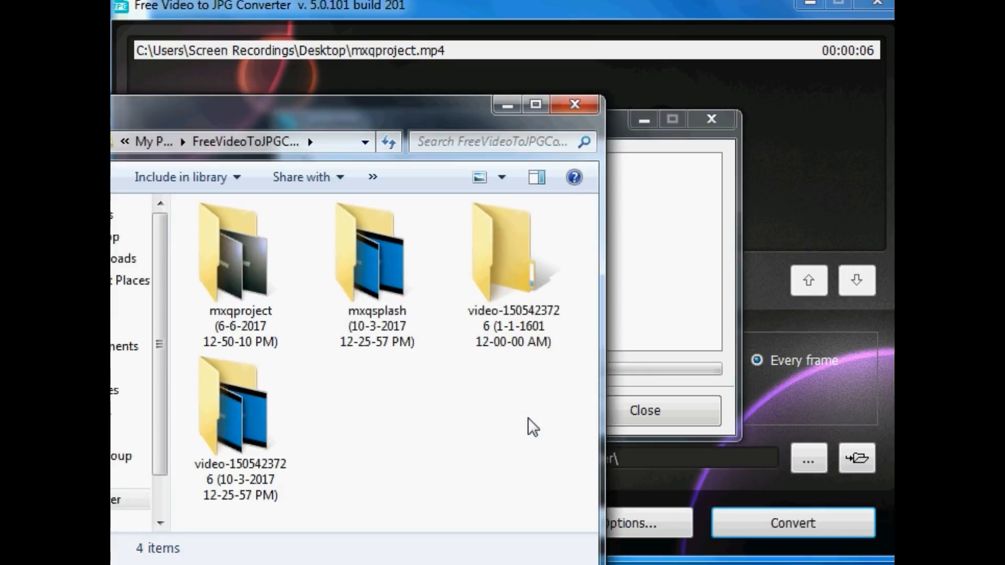
click(881, 6)
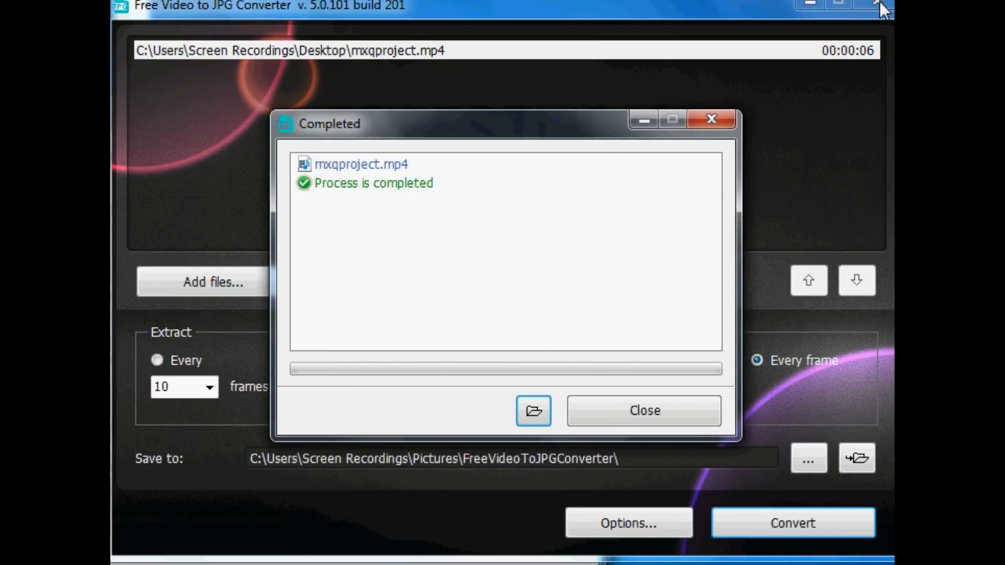
click(669, 401)
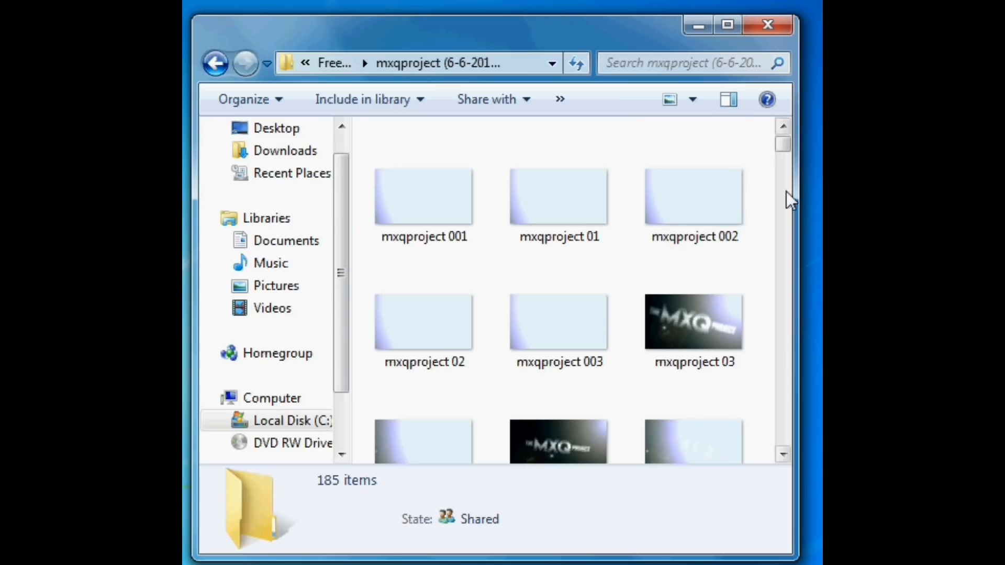
drag(784, 146, 793, 128)
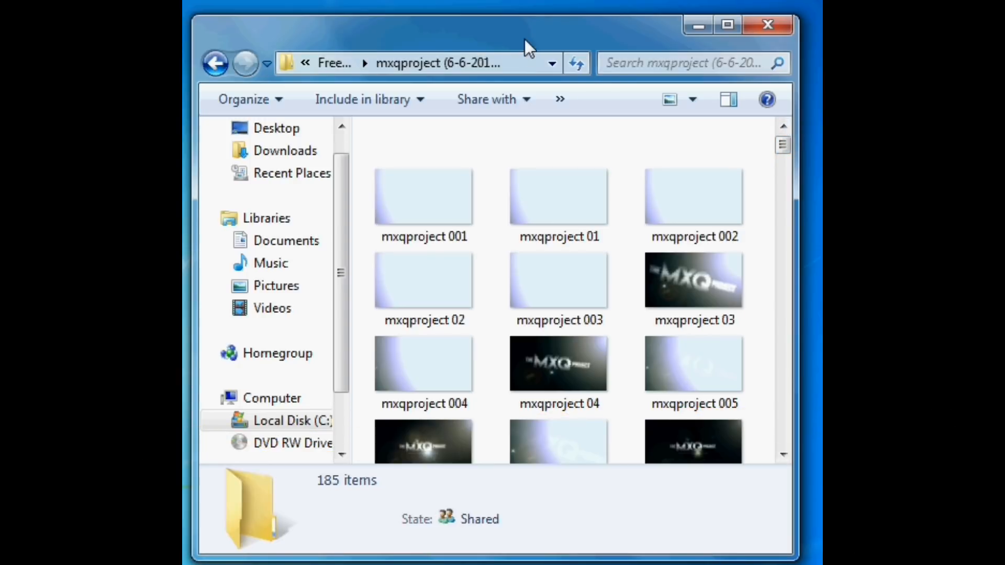
Step: Create a new folder named boot on the desktop, moving the frames window out of the way
drag(524, 39, 623, 375)
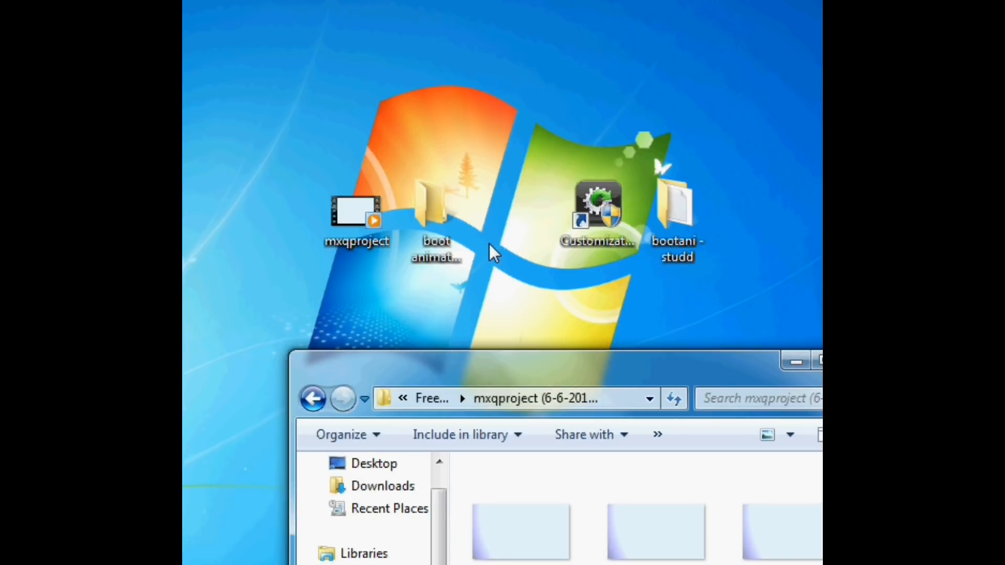
right_click(408, 117)
mouse_move(496, 298)
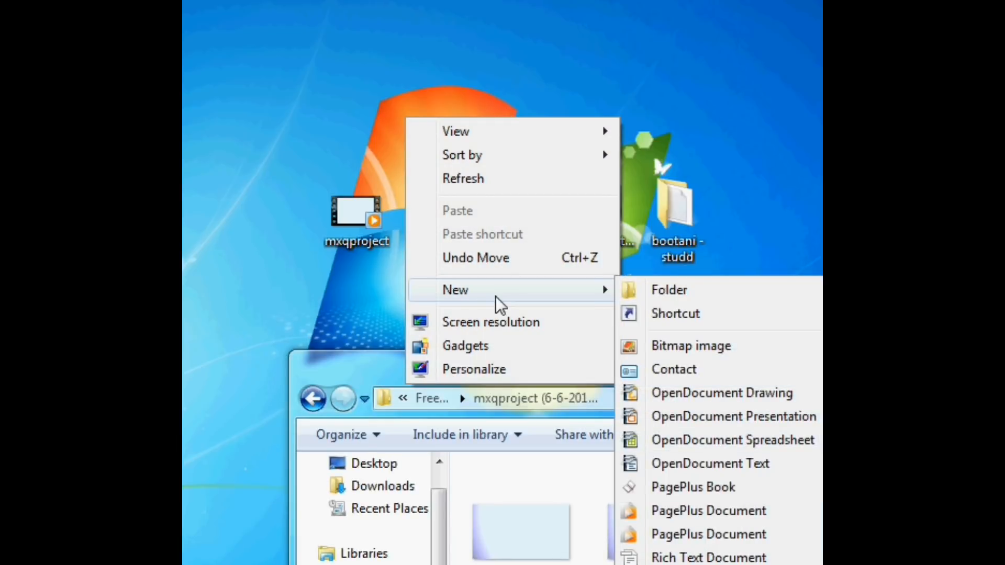
click(668, 291)
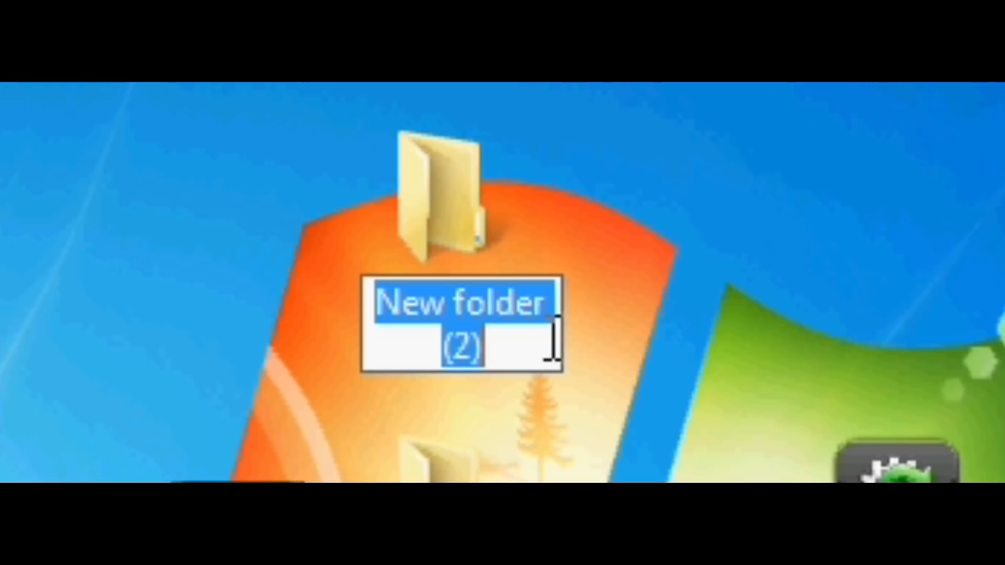
text(bo)
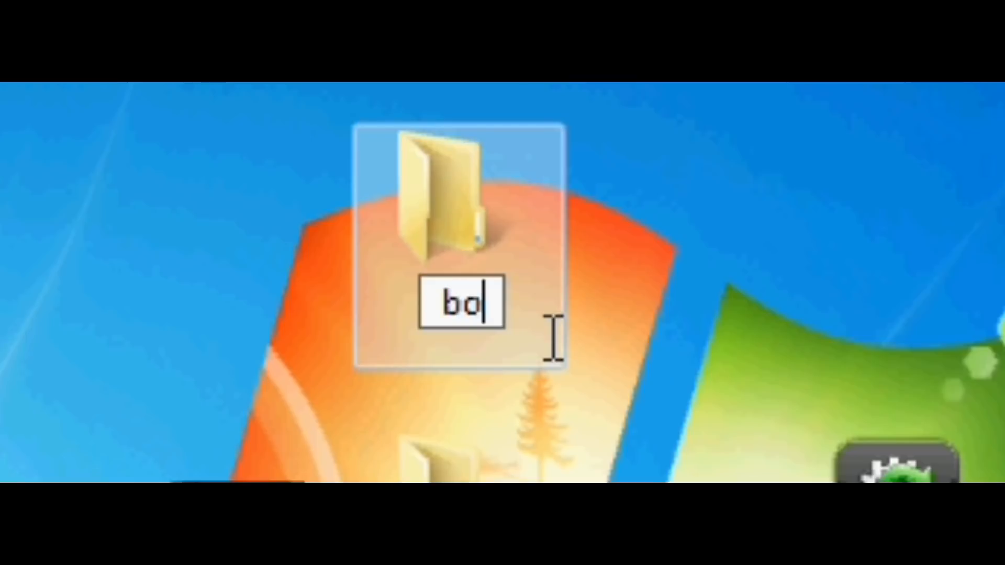
text(ot)
key(Return)
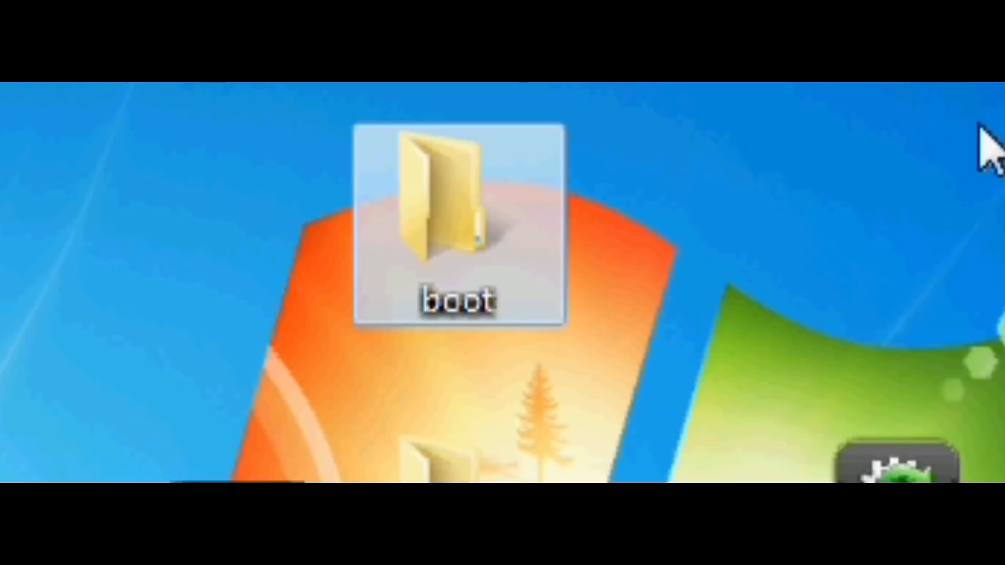
Step: Open the boot folder beside the frames window and create a subfolder named android in it
double_click(498, 222)
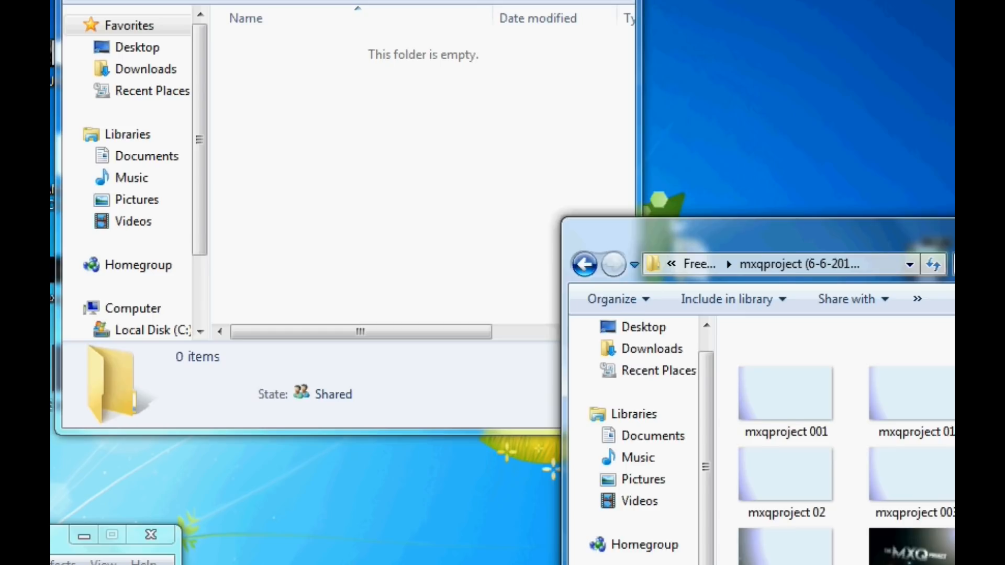
drag(678, 241, 656, 57)
click(323, 110)
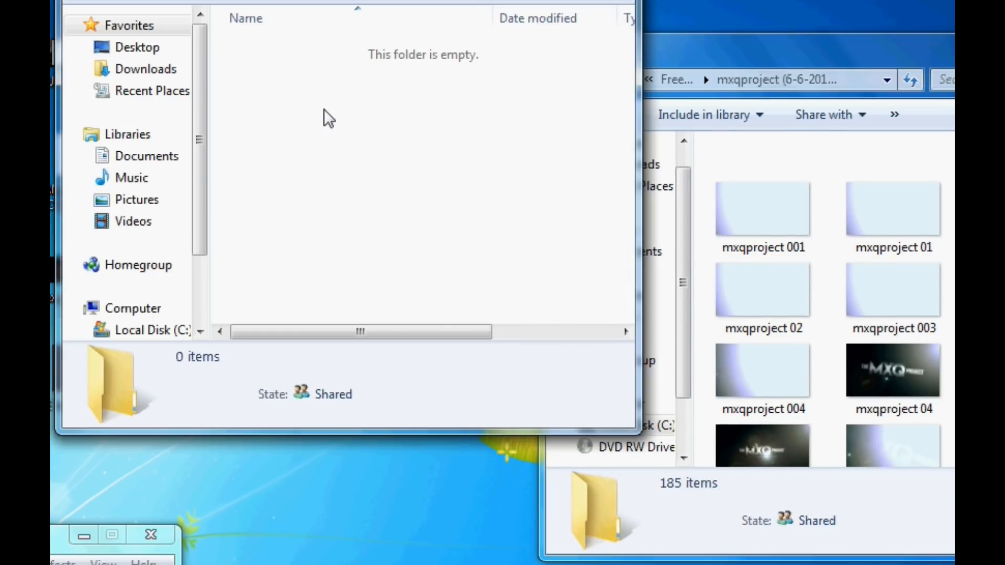
right_click(324, 110)
mouse_move(395, 364)
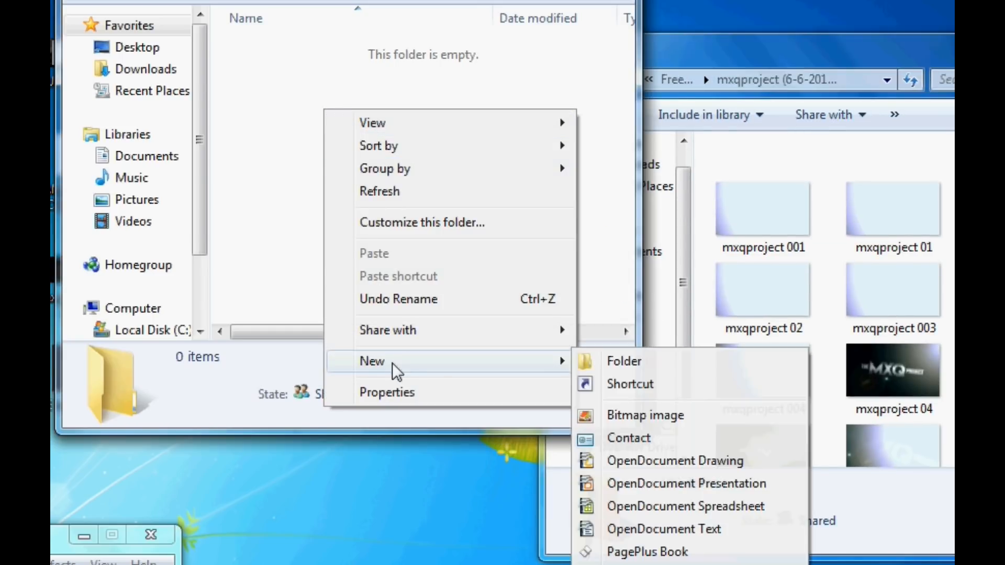
click(641, 362)
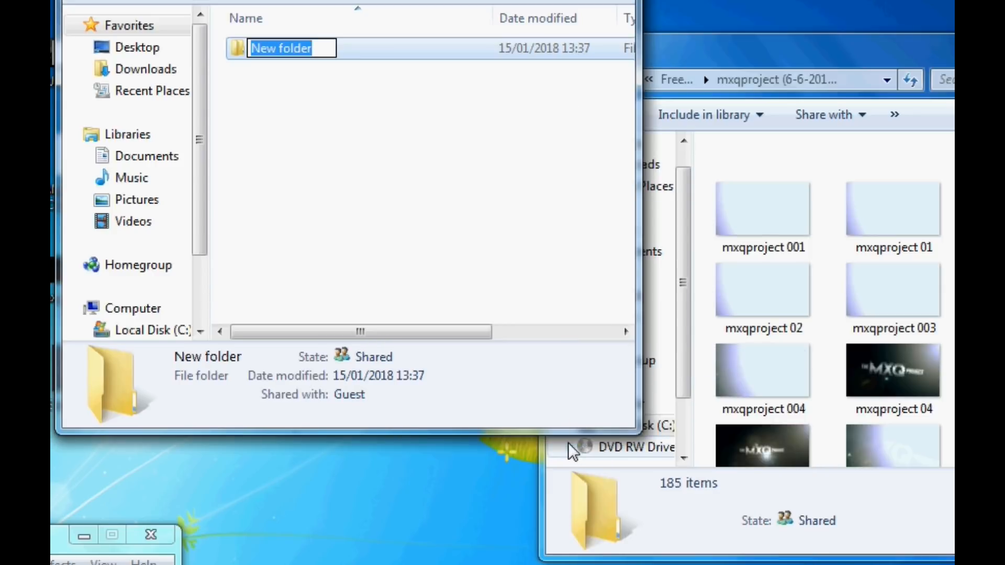
text(ans)
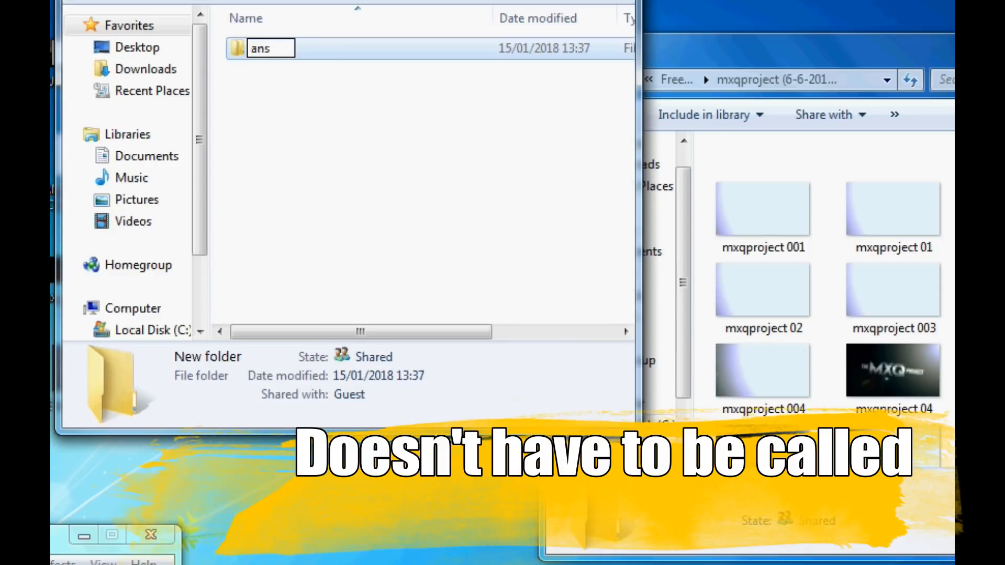
key(BackSpace)
text(droid)
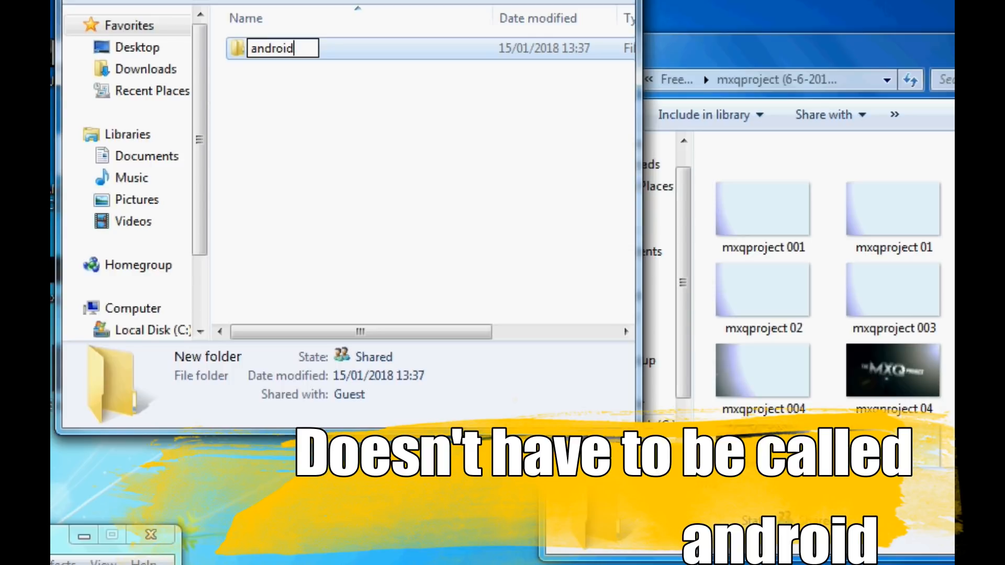
click(439, 243)
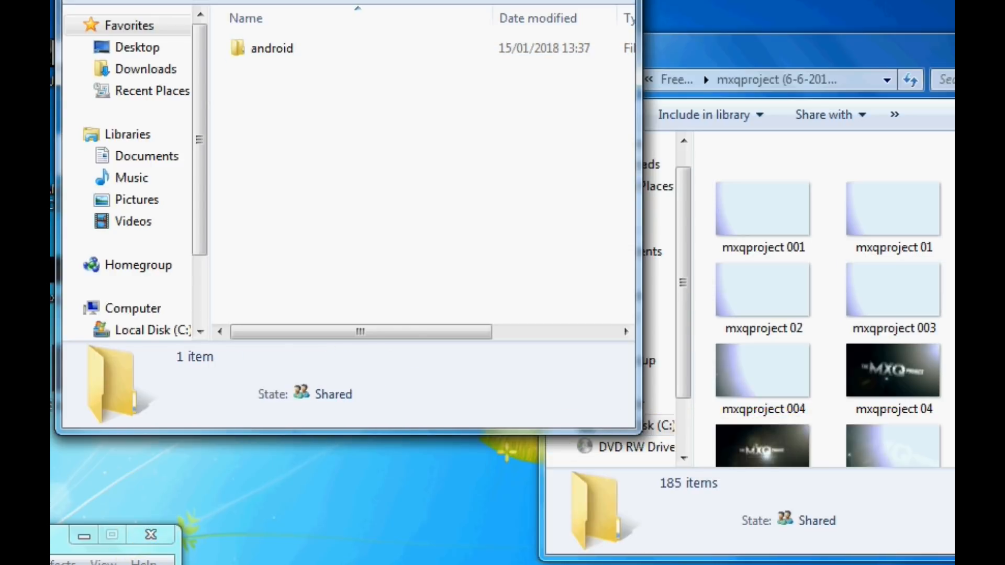
Step: Move all extracted mxqproject frames into the android folder and close the emptied frames window
drag(934, 58, 950, 11)
scroll(859, 251, down, 20)
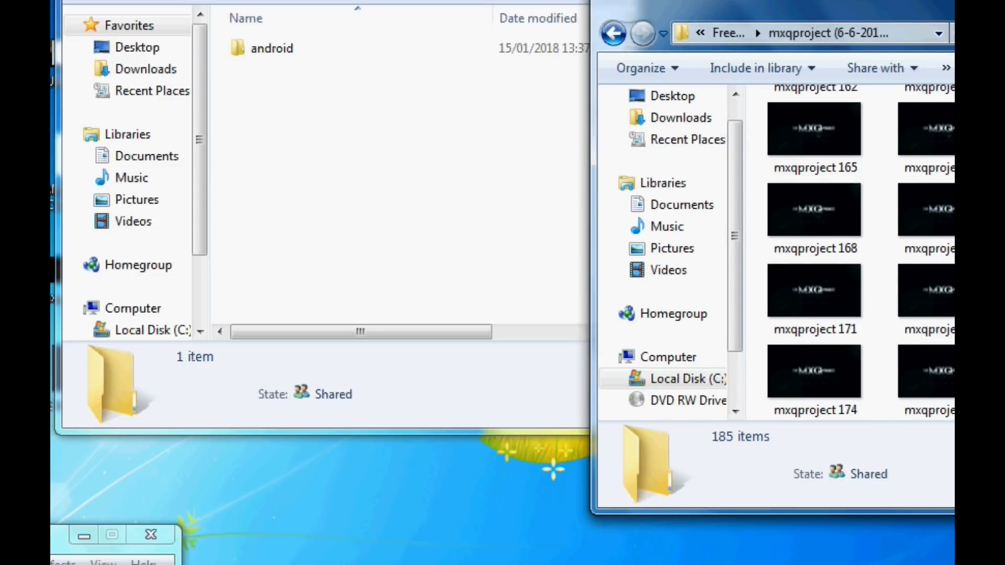
drag(877, 202, 784, 7)
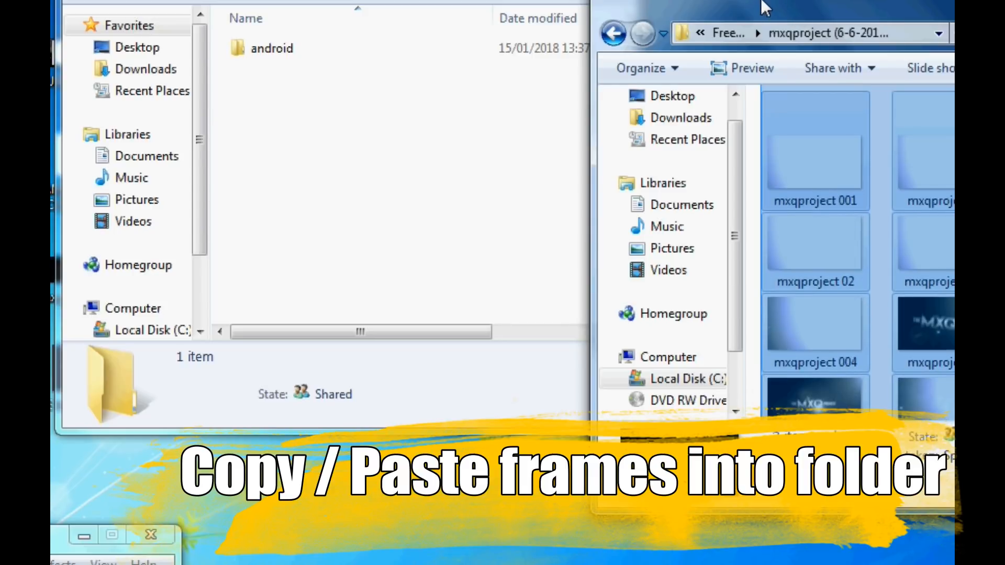
drag(820, 162, 291, 47)
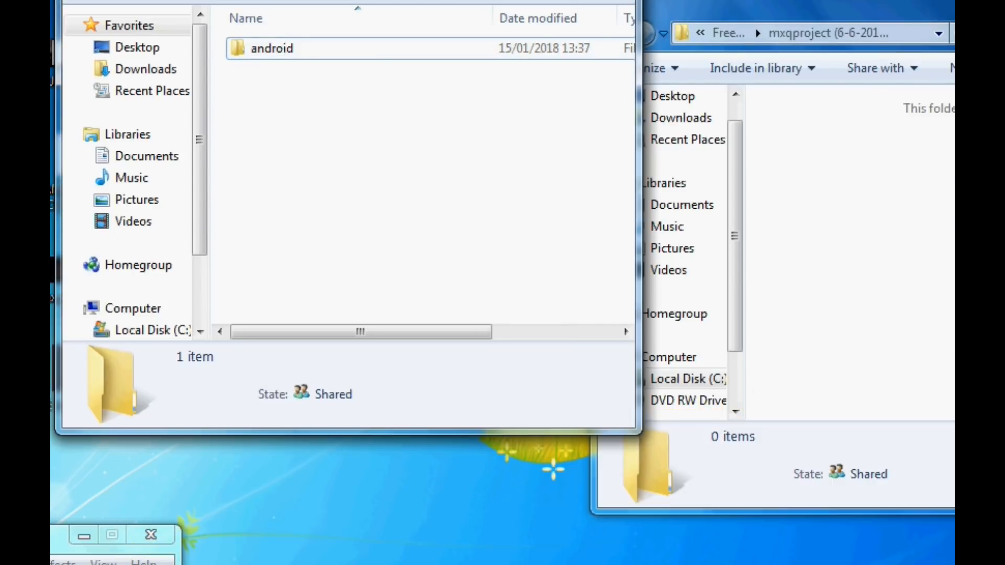
click(1004, 0)
drag(434, 0, 347, 127)
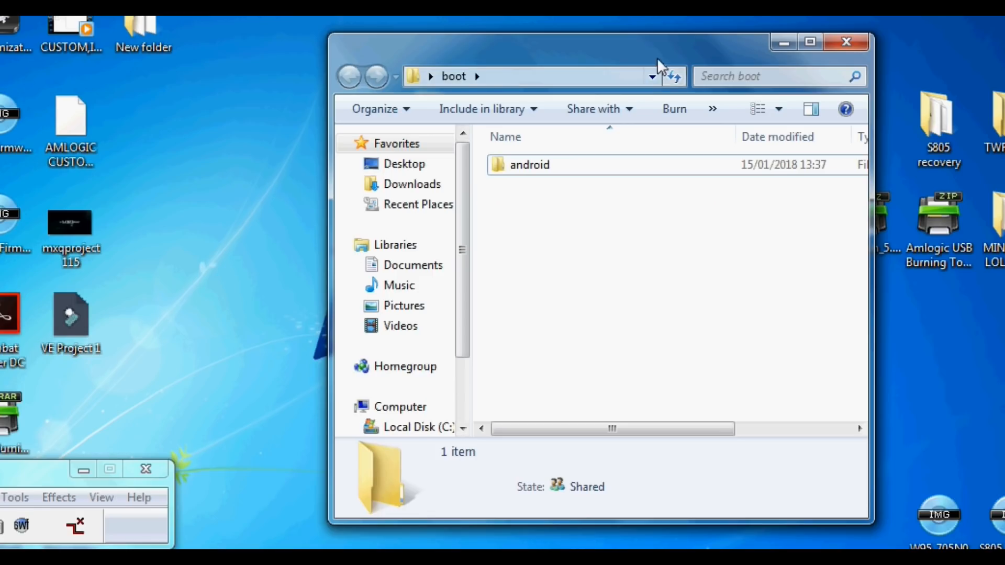
drag(658, 67, 525, 63)
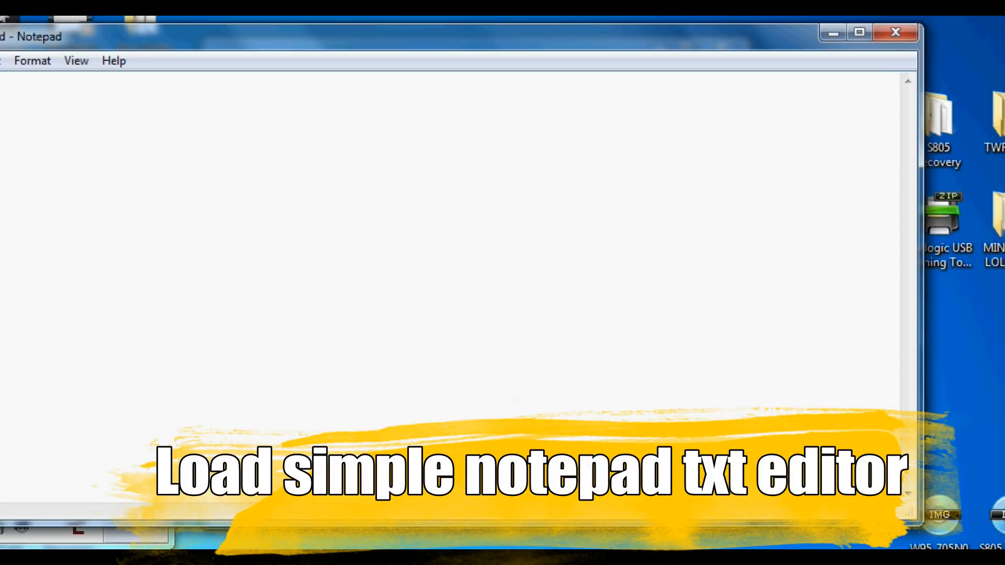
Step: In Notepad, save a new blank text document to the Desktop as desc
click(0, 61)
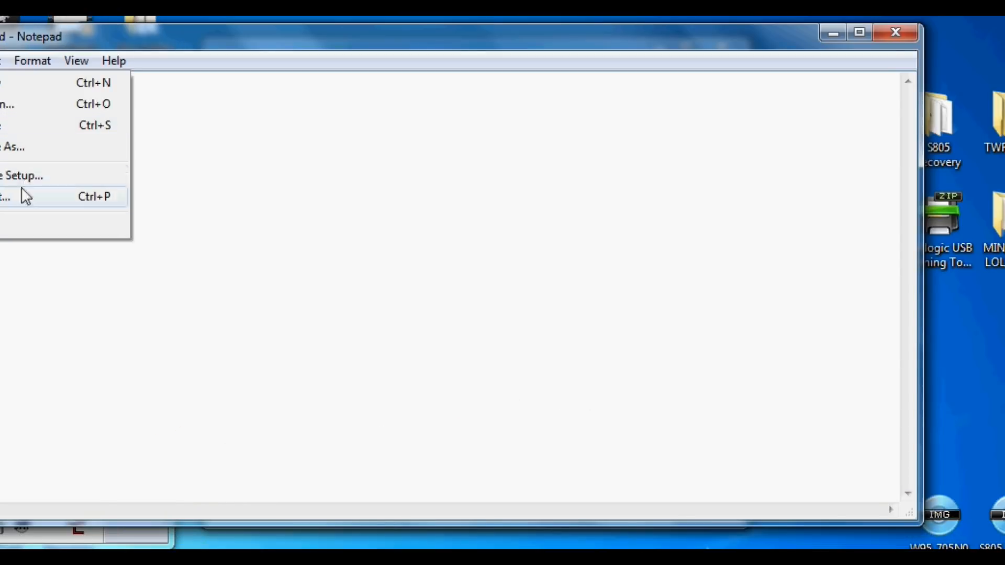
click(17, 84)
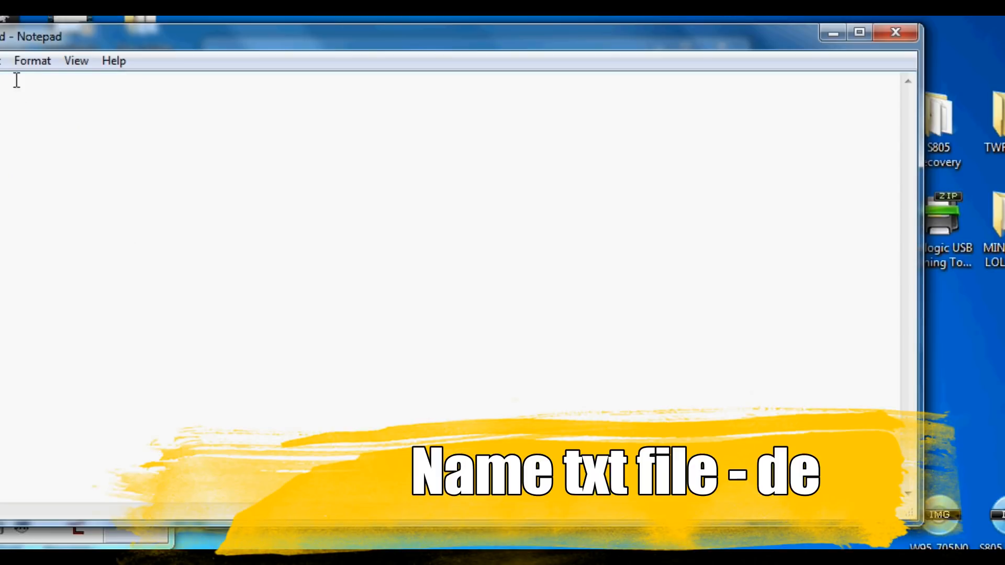
click(0, 61)
click(9, 144)
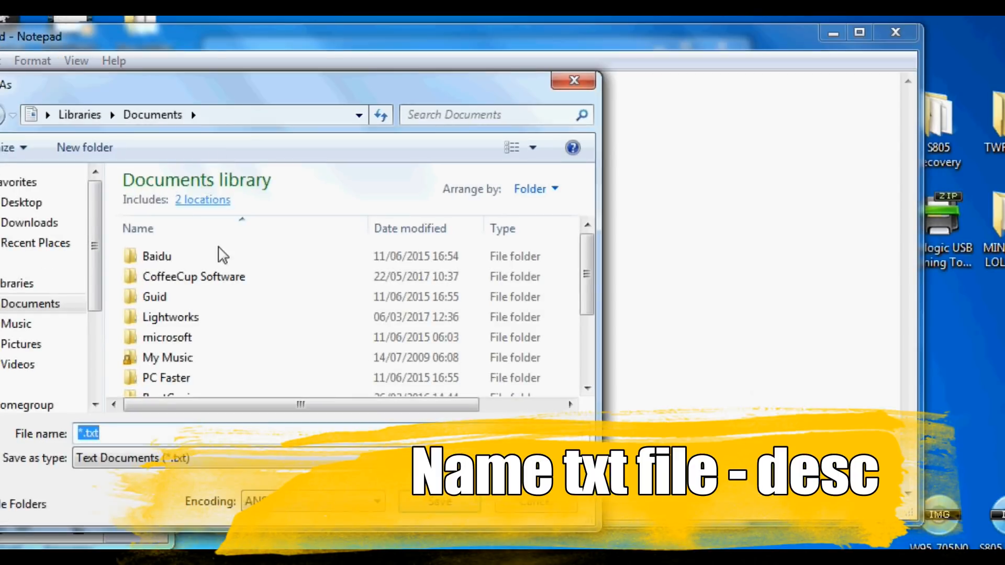
click(36, 205)
text(d)
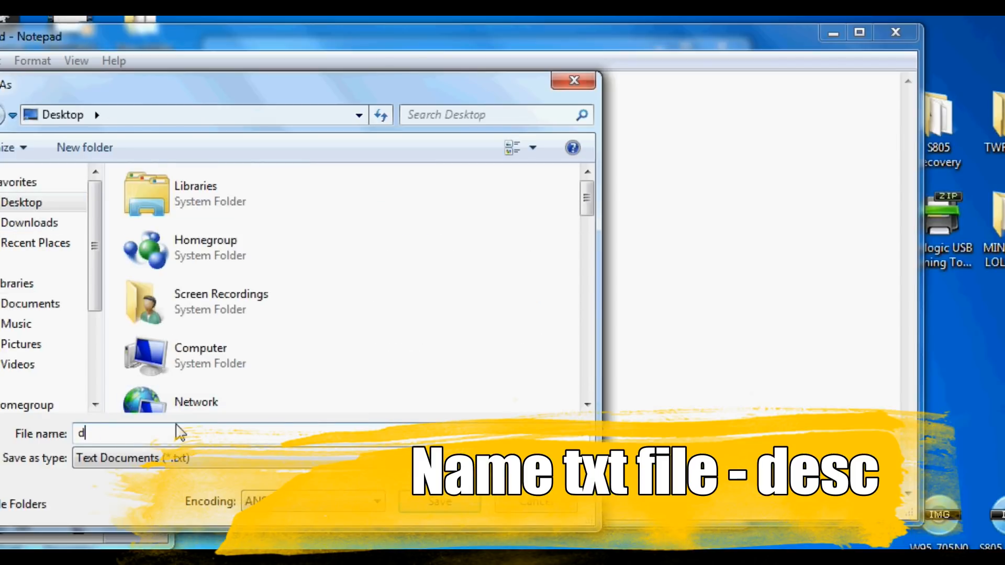
text(esc)
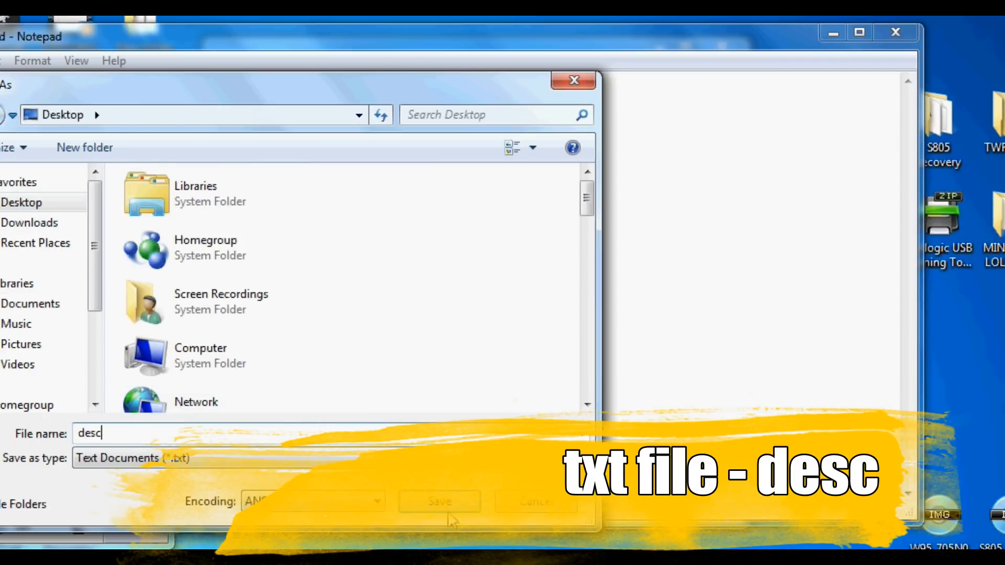
click(441, 503)
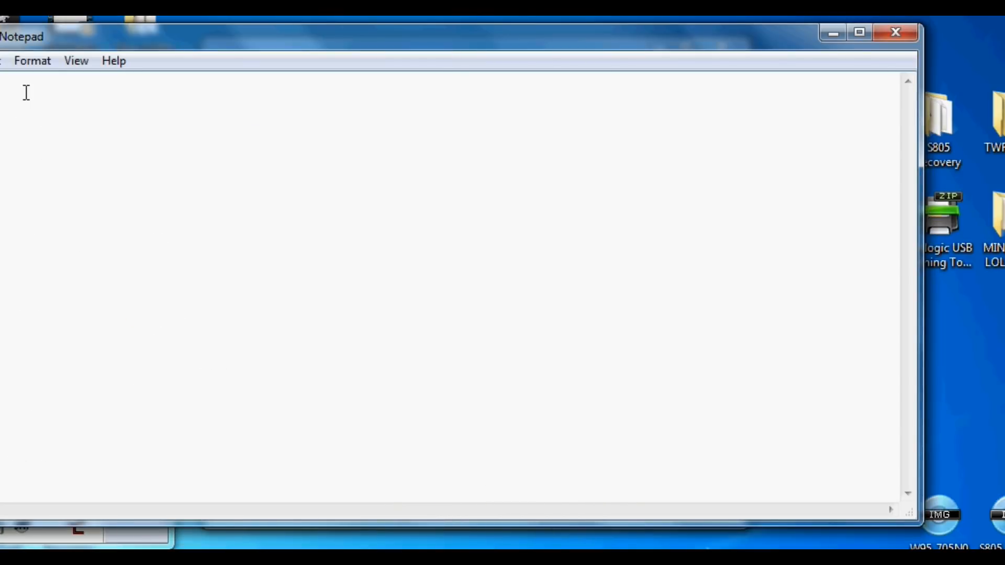
drag(129, 37, 199, 33)
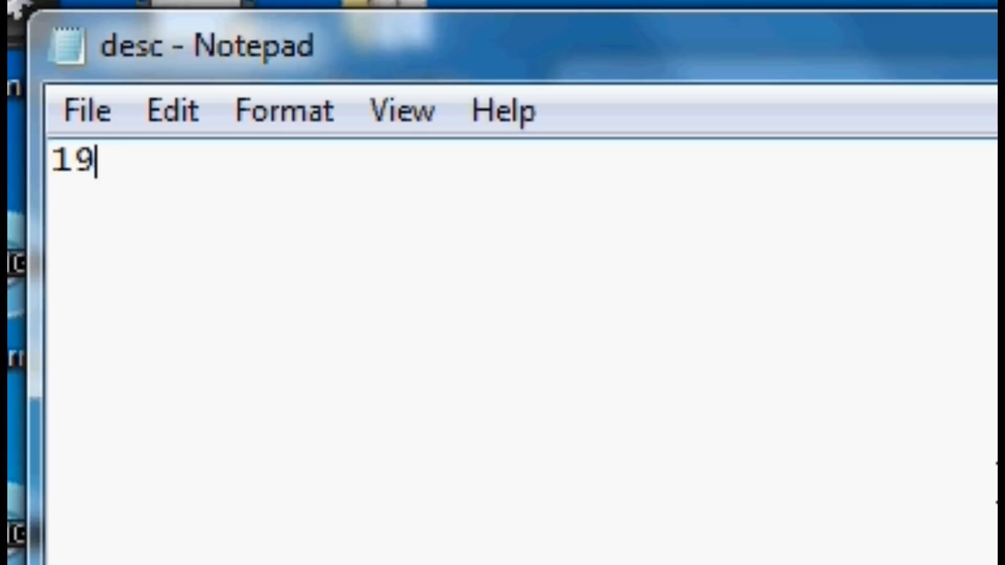
text(2)
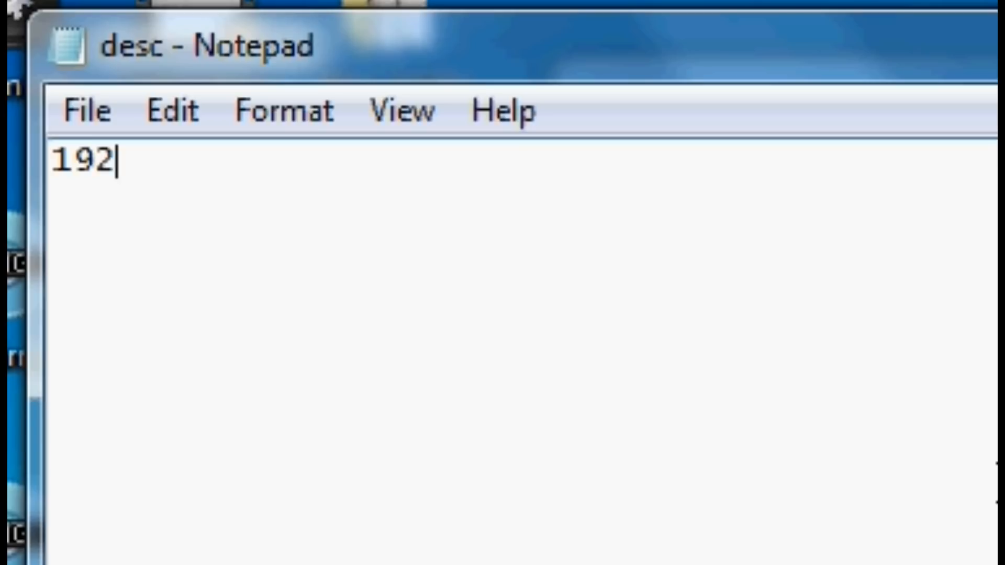
text(0 )
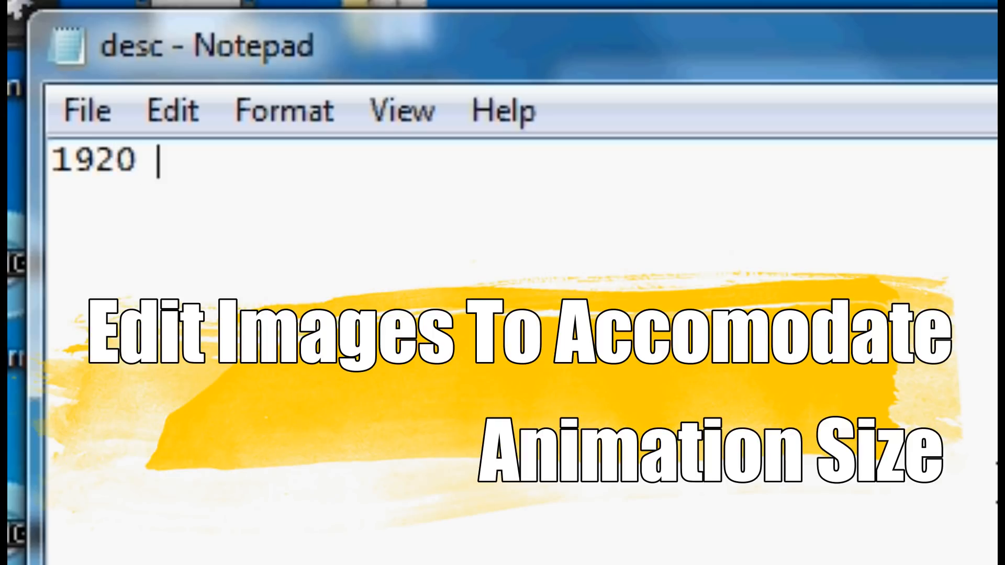
text(10)
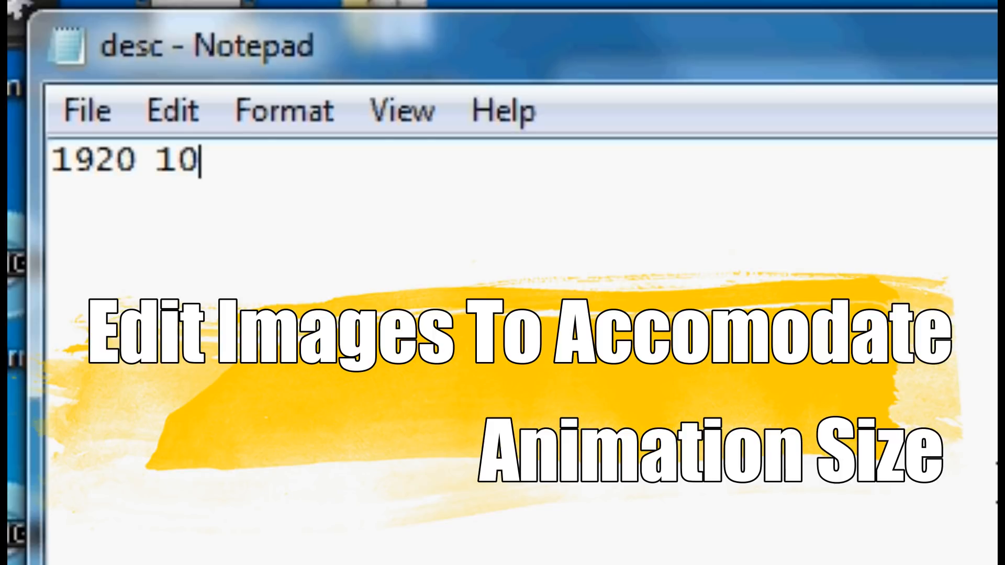
text(8)
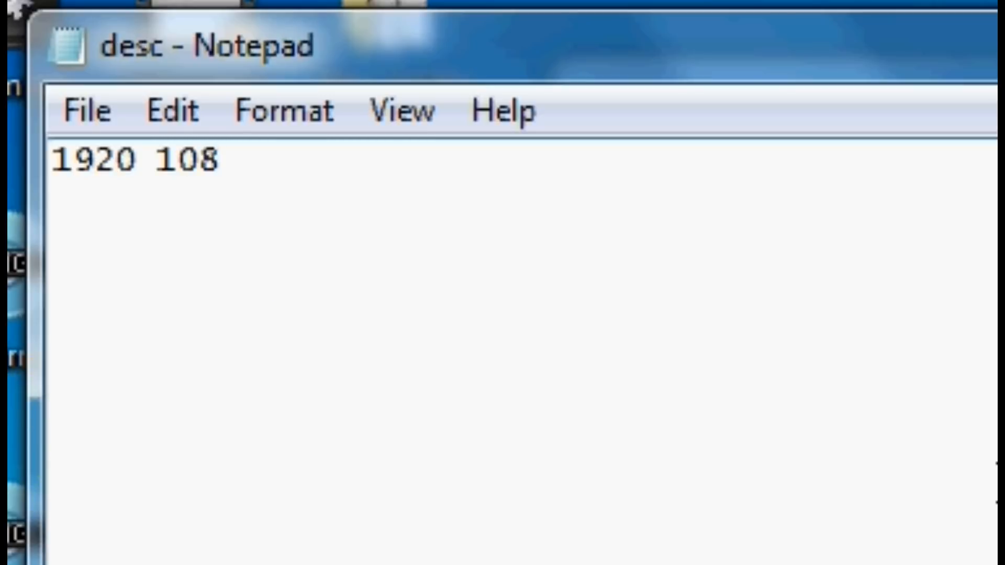
text(0)
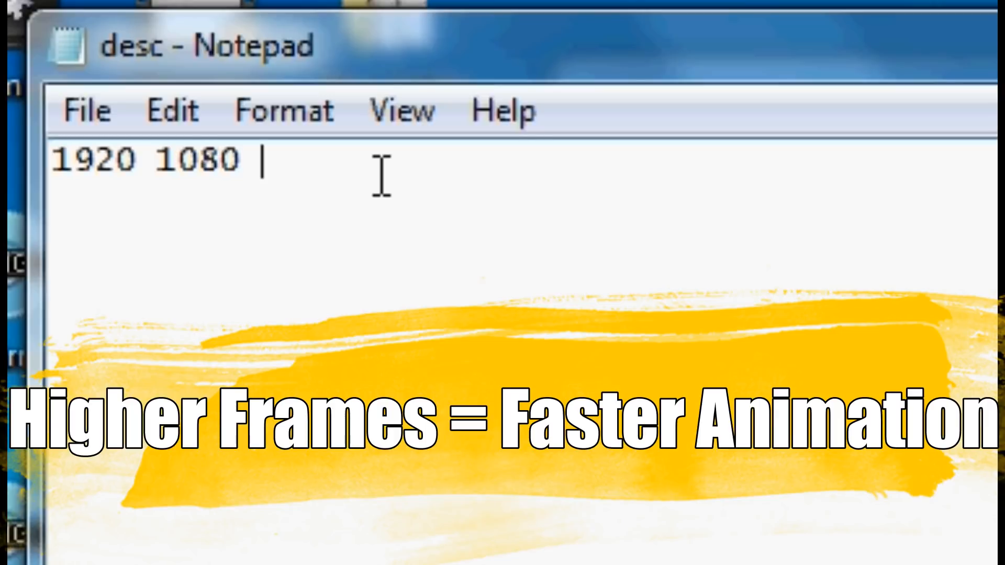
text(30)
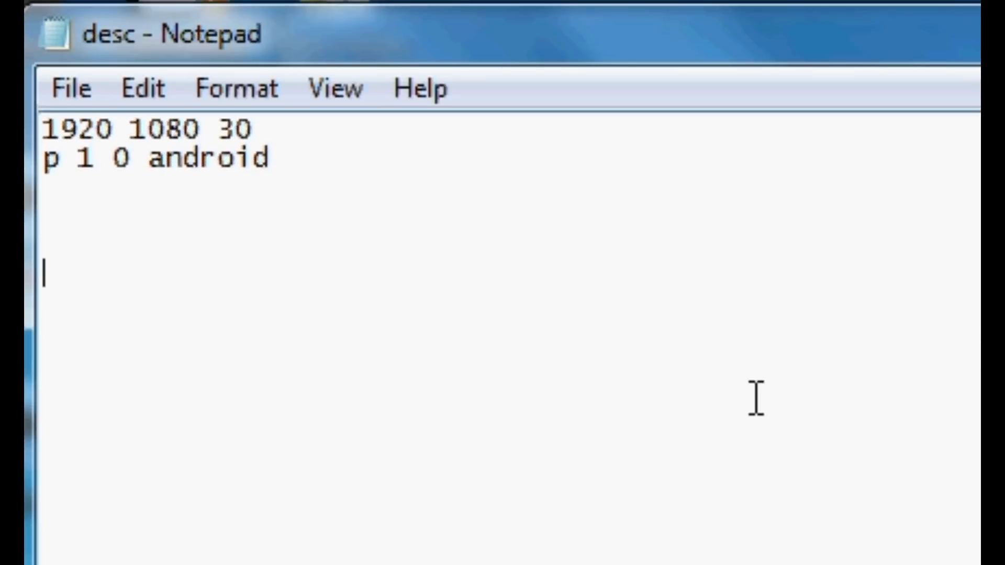
Step: Set the first number after p in the android line to 0
click(327, 167)
key(Right)
key(Right)
key(Right)
key(Right)
key(Left)
key(Left)
key(Left)
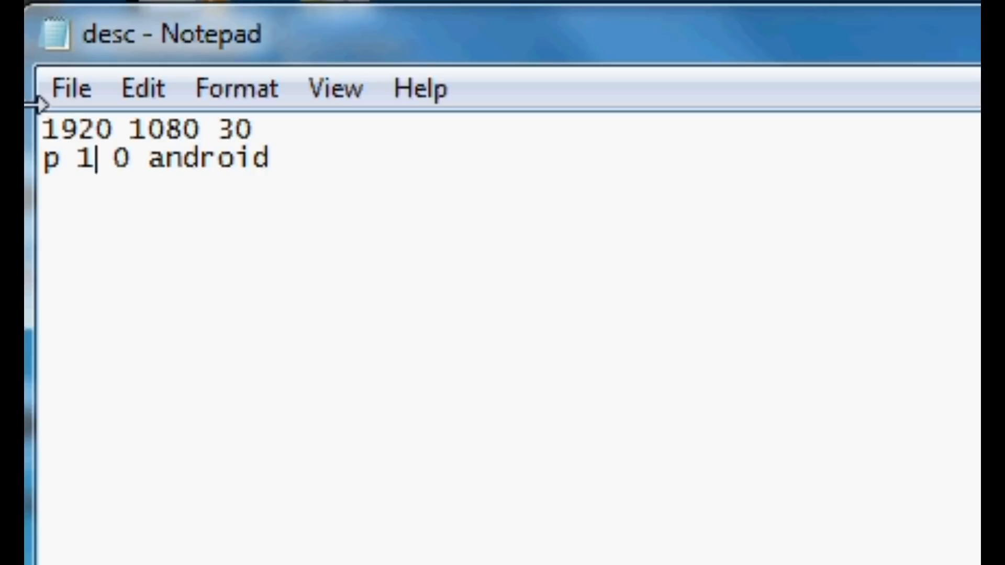
key(BackSpace)
text(0)
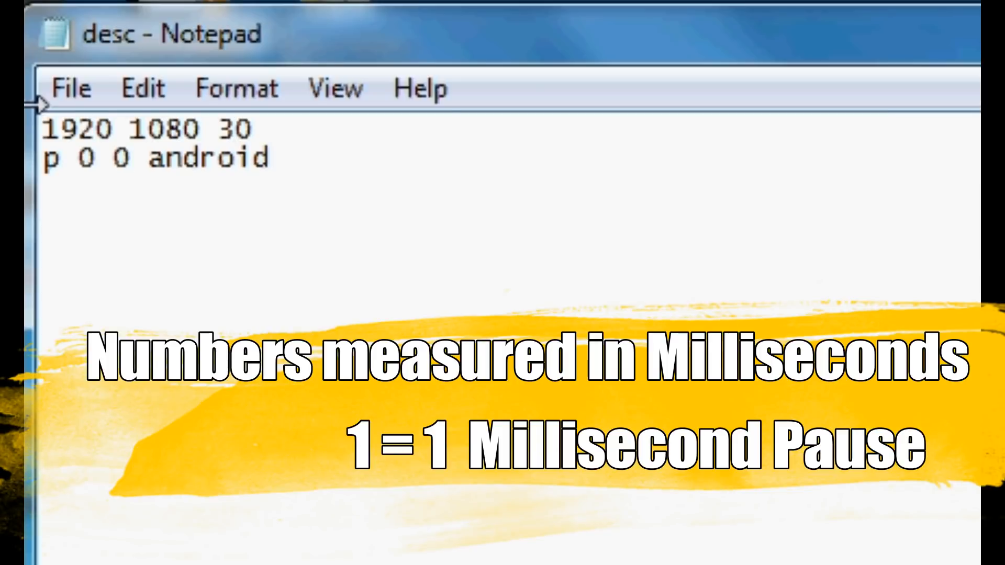
key(Right)
key(Right)
key(Right)
key(Right)
key(Right)
key(Right)
key(Right)
key(Right)
key(Left)
key(Left)
key(Left)
key(Left)
key(Left)
key(Left)
key(Left)
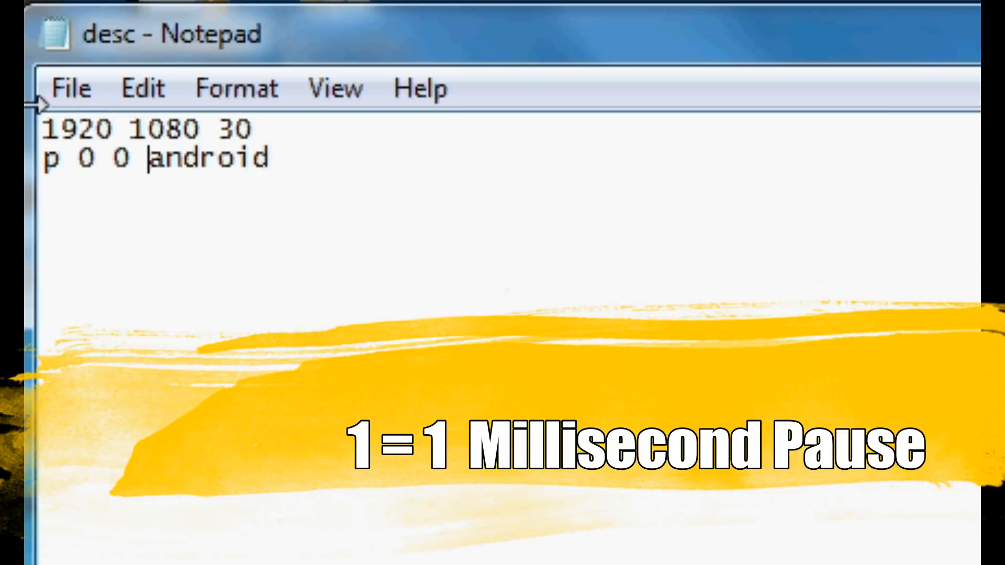
key(Right)
key(Right)
key(Right)
key(Right)
key(Right)
key(Right)
key(Right)
key(Left)
key(Left)
key(Left)
key(Left)
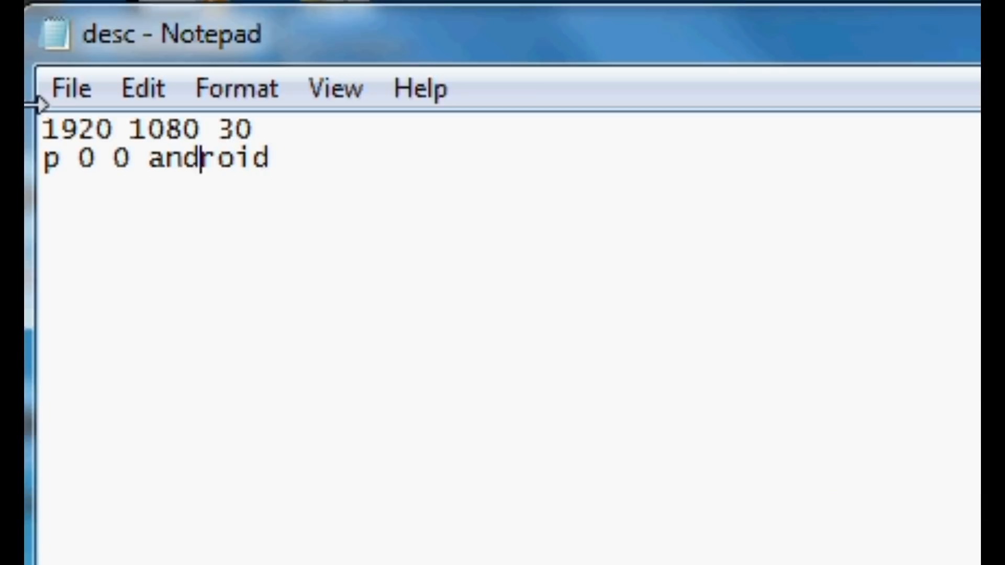
key(Left)
key(Left)
key(Left)
key(Right)
key(Right)
key(Right)
key(Right)
key(Right)
key(Right)
key(Right)
key(Left)
key(Left)
key(Left)
key(Left)
key(Left)
key(Left)
key(Right)
key(Right)
key(Right)
key(Right)
key(Right)
key(Right)
Step: Change the first number after p in the android line back to 1
key(Left)
key(Left)
key(Left)
key(Left)
key(Left)
key(Left)
key(Left)
key(Left)
key(Left)
key(Left)
key(Right)
key(Right)
key(Right)
key(Left)
key(Left)
key(Left)
key(Left)
key(Right)
key(BackSpace)
text(1)
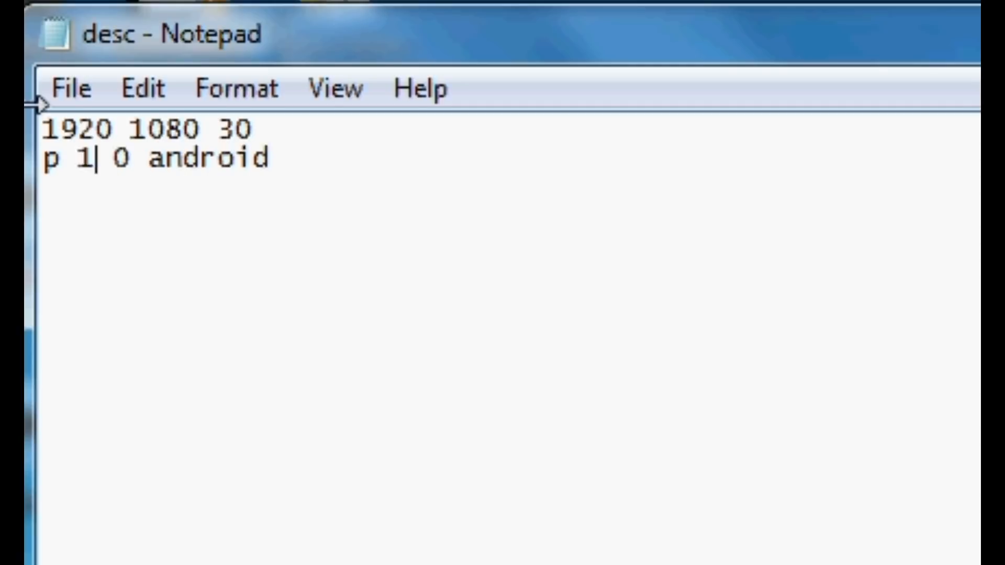
Step: Add a third line reading "p 0 0 loading" below the android line
key(Right)
key(Right)
key(Right)
key(Right)
key(Right)
key(Right)
key(Right)
key(Right)
key(Right)
key(Right)
key(Return)
text(p)
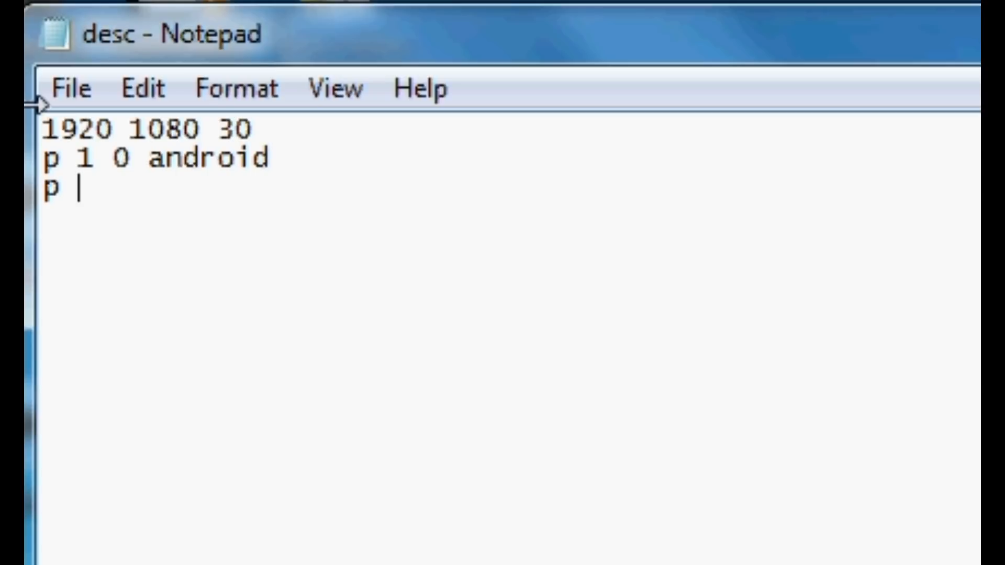
text(0 0)
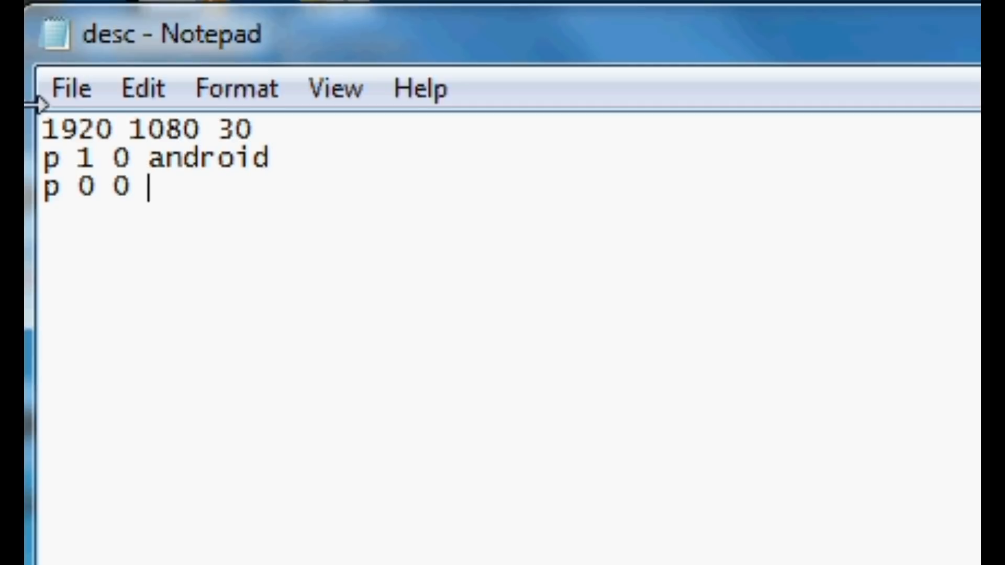
text(load)
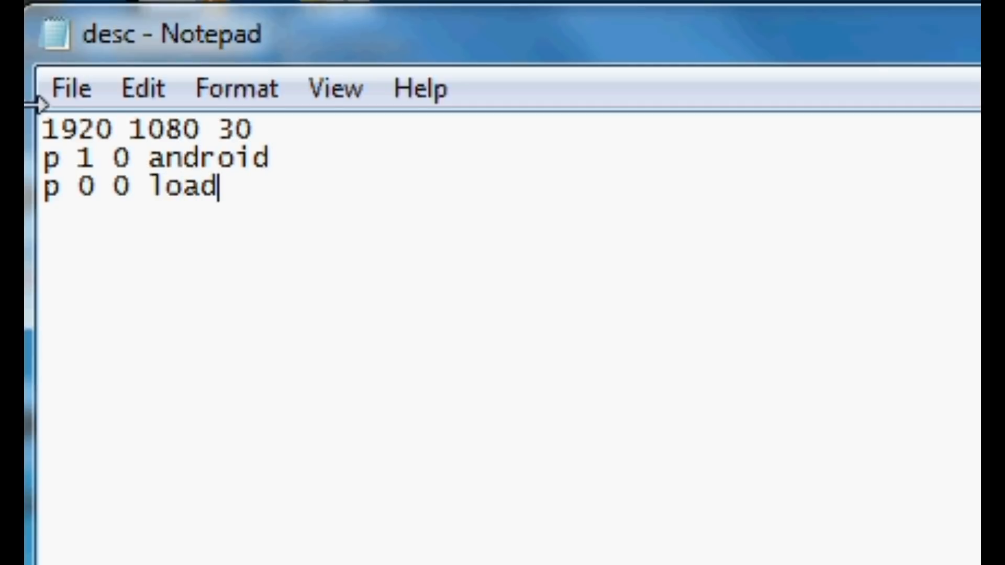
text(ing)
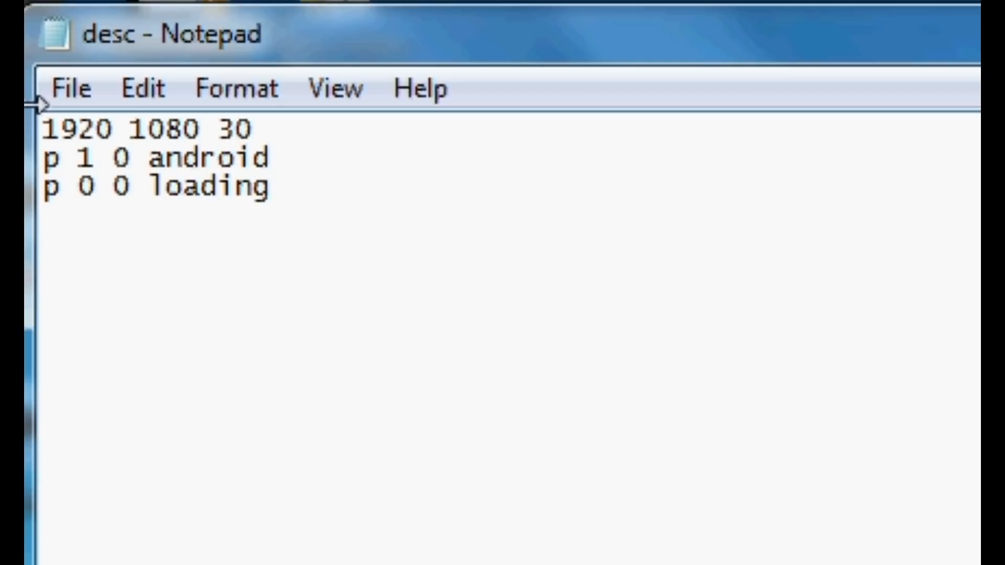
Step: Delete the "p 0 0 loading" text from the third line
key(Left)
key(Left)
key(Left)
key(BackSpace)
key(BackSpace)
key(BackSpace)
key(BackSpace)
key(BackSpace)
key(BackSpace)
key(BackSpace)
key(BackSpace)
key(BackSpace)
key(BackSpace)
key(BackSpace)
key(BackSpace)
key(BackSpace)
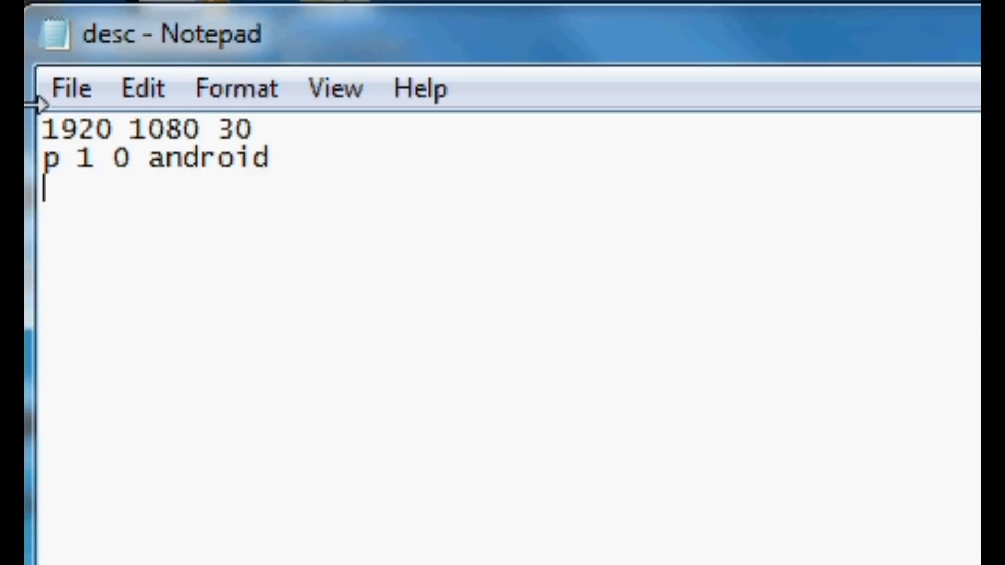
Step: Replace the first number in the android line with 0 so that it reads "p 0 0 android"
key(Up)
key(Right)
key(Right)
key(Right)
key(BackSpace)
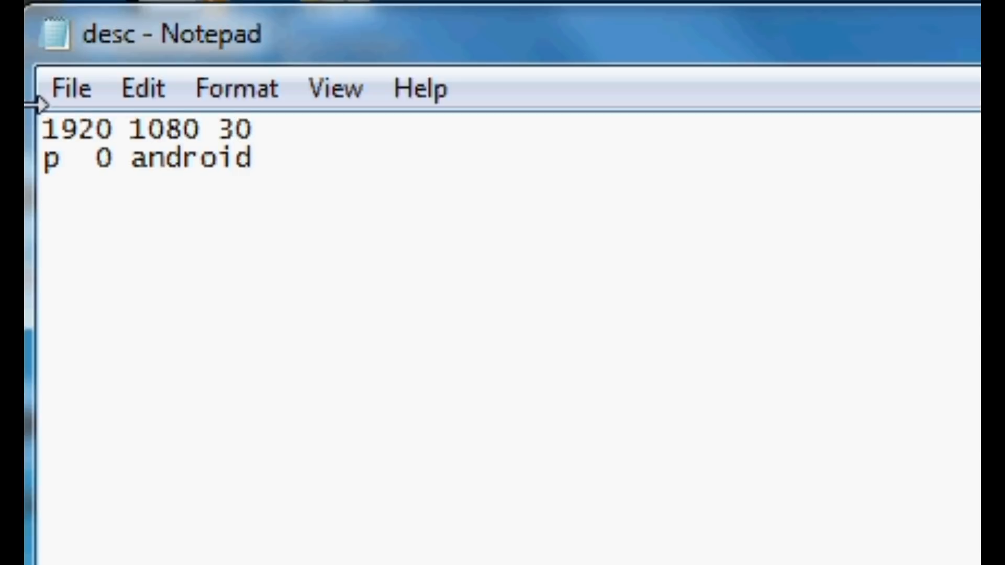
text(0)
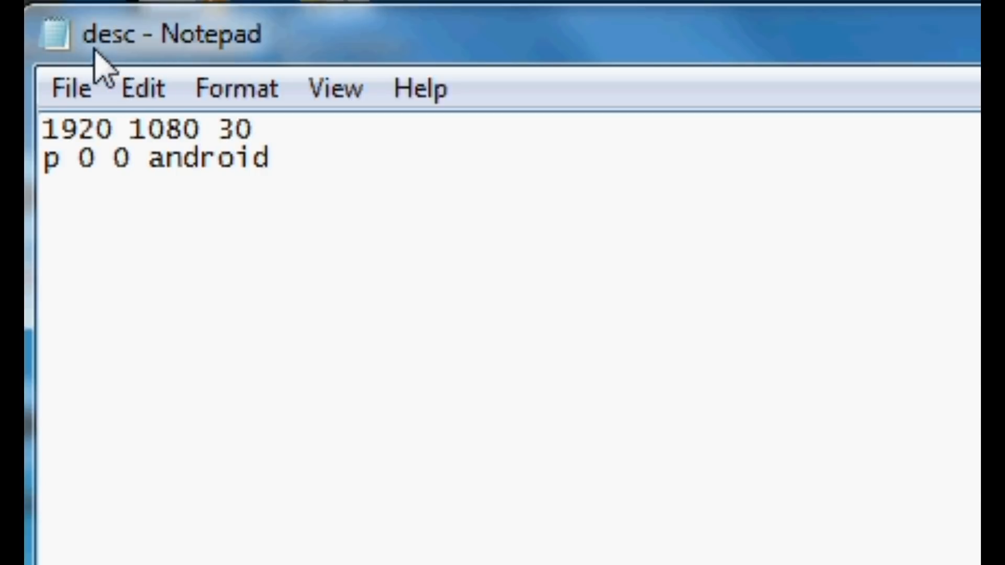
Step: Review the loop, pause and folder name entries in the second line and the frame rate in the first line
click(60, 164)
click(86, 161)
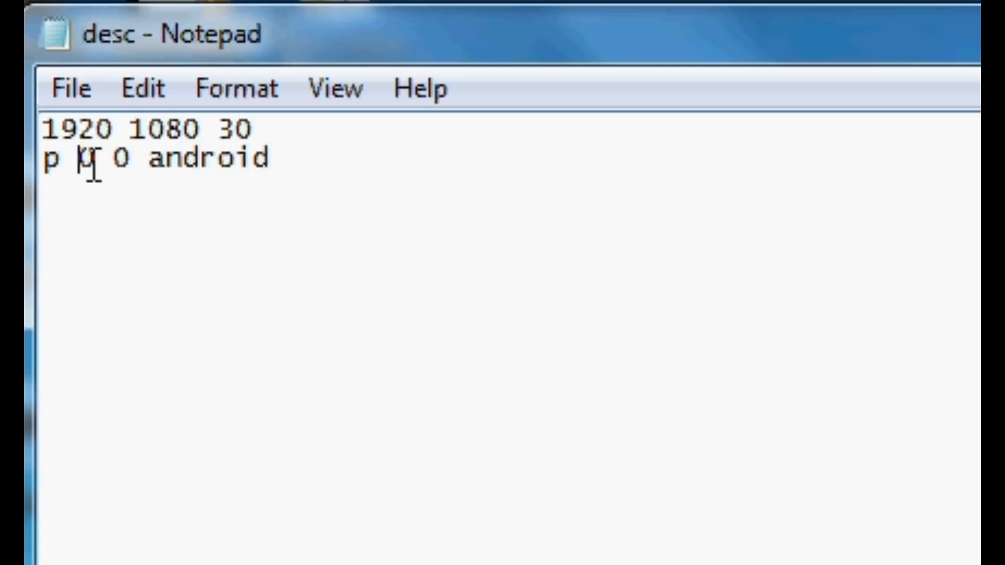
click(93, 166)
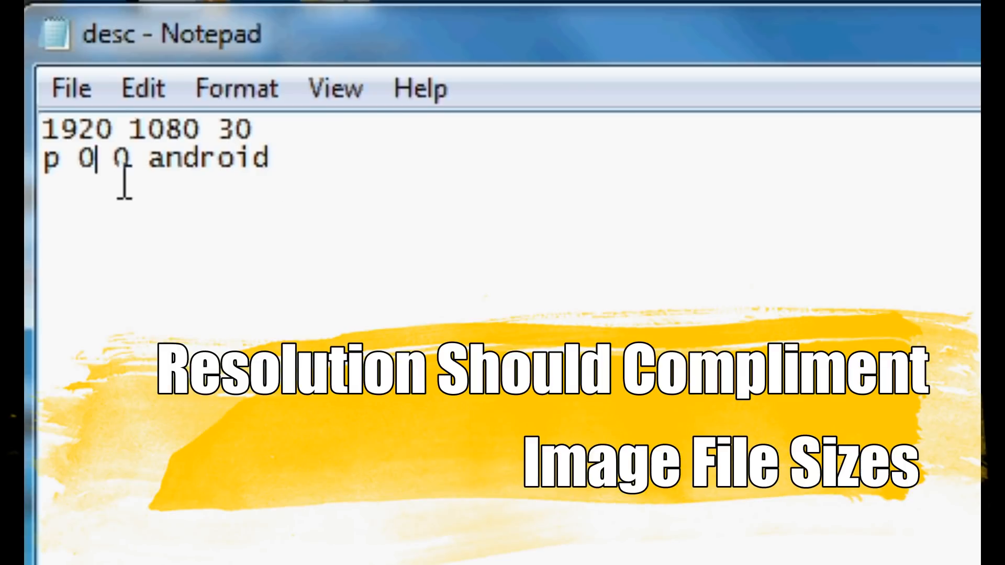
click(80, 156)
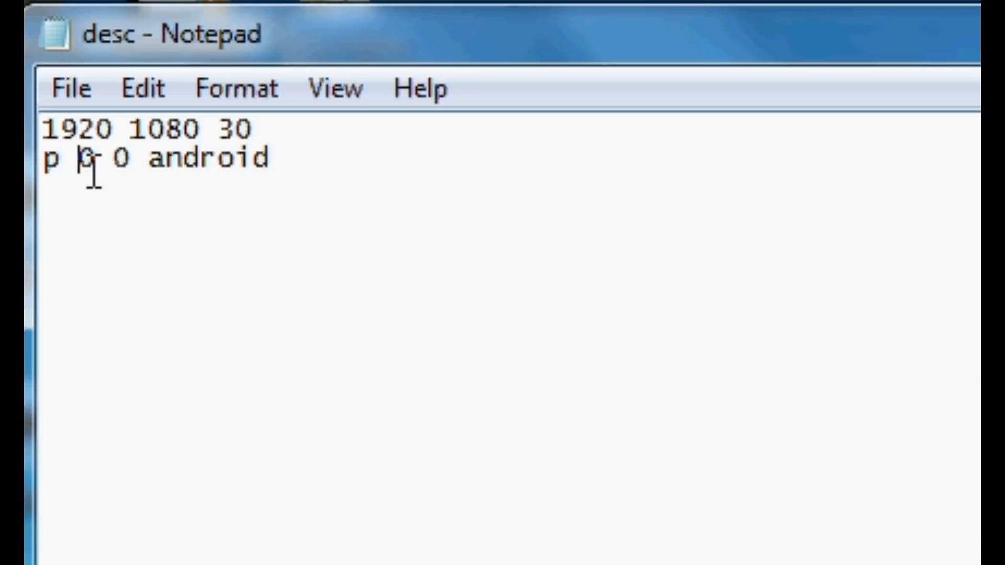
click(133, 167)
drag(131, 166, 113, 163)
click(218, 166)
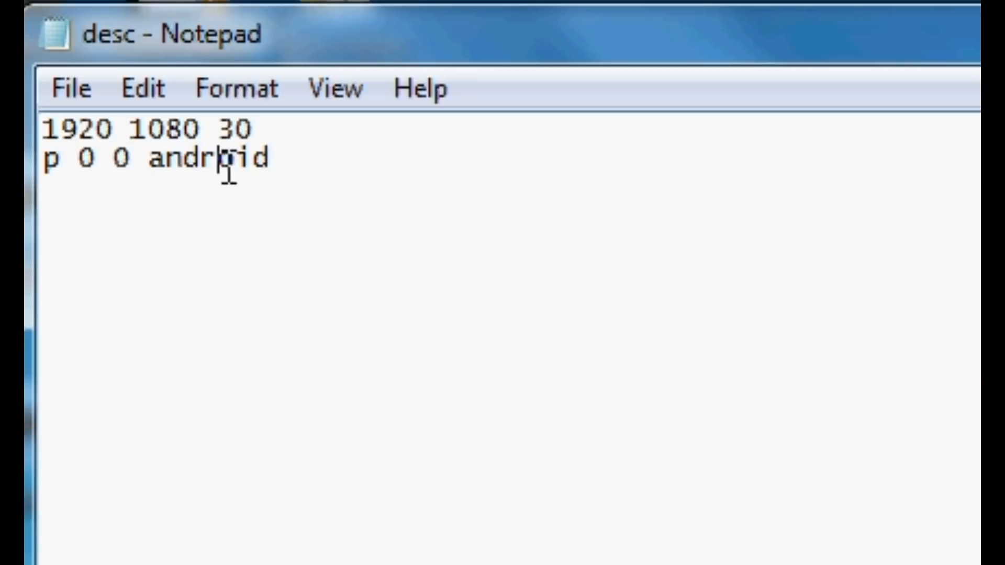
drag(287, 132, 219, 130)
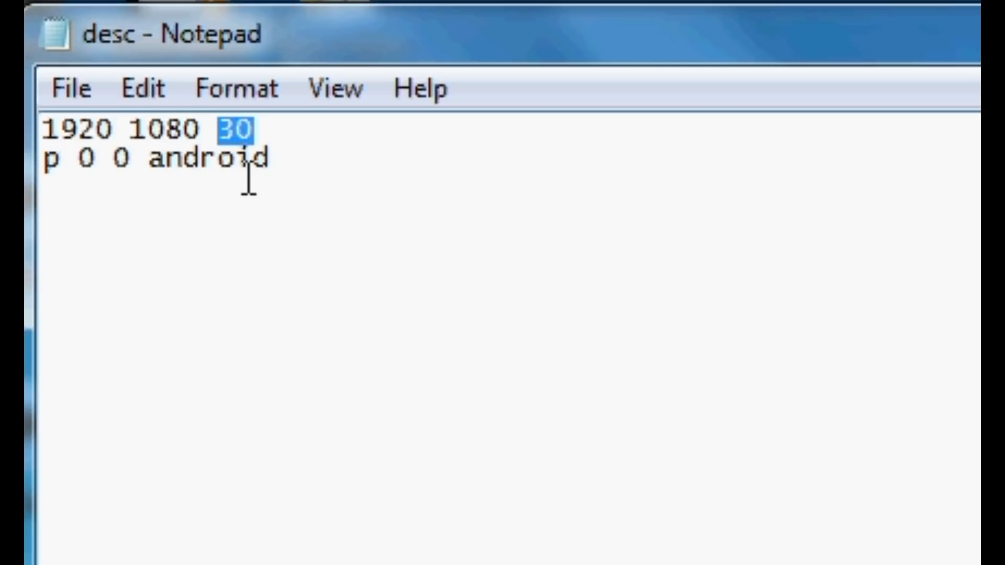
drag(204, 129, 224, 144)
click(258, 211)
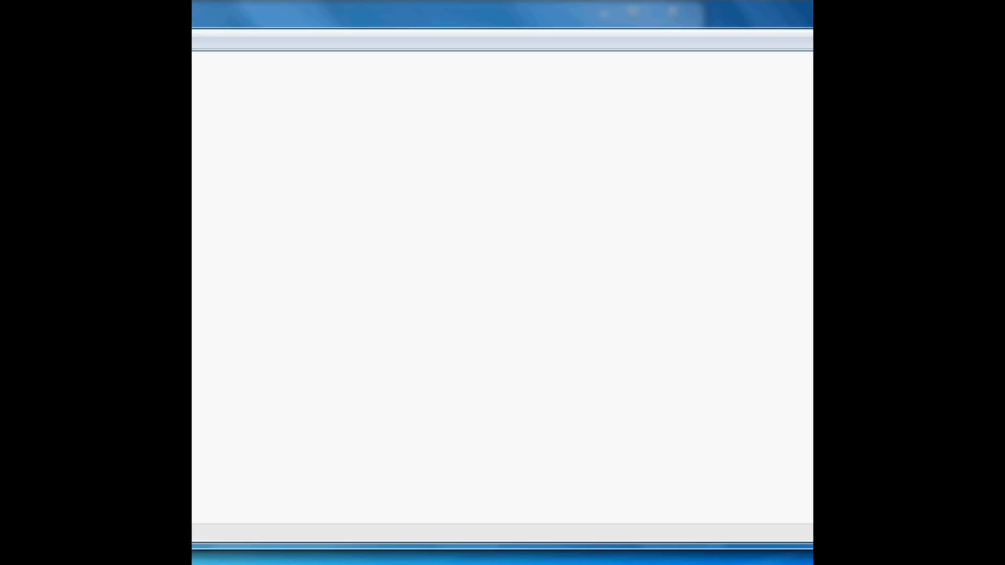
Step: Close the desc document with its changes saved, and close the boot folder window
key(alt+F4)
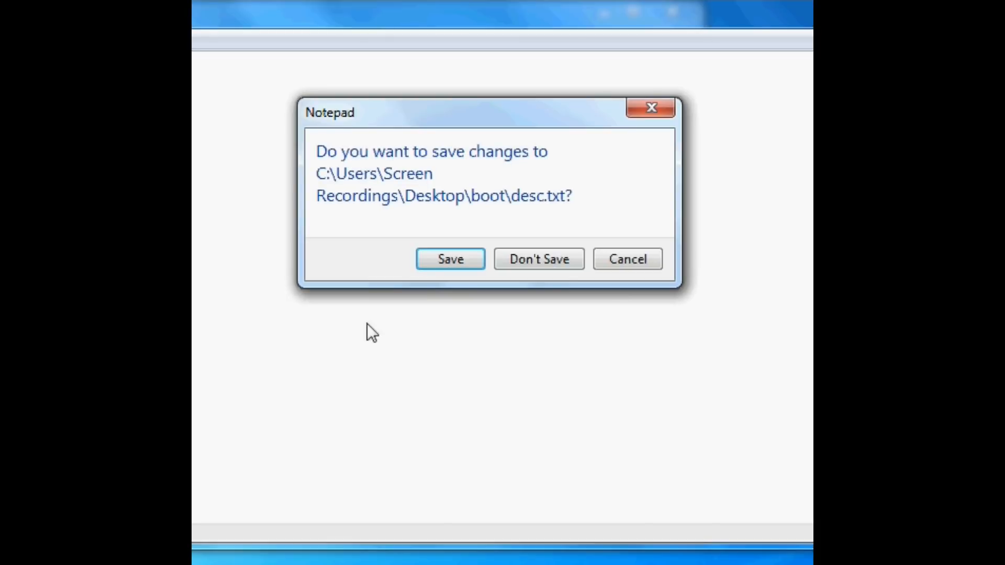
click(459, 261)
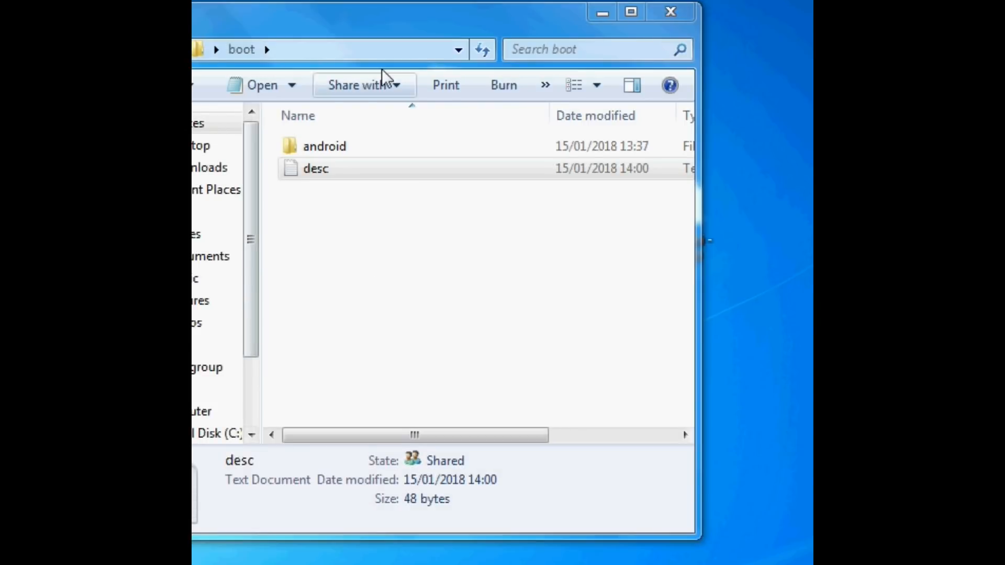
drag(461, 29, 749, 37)
click(906, 20)
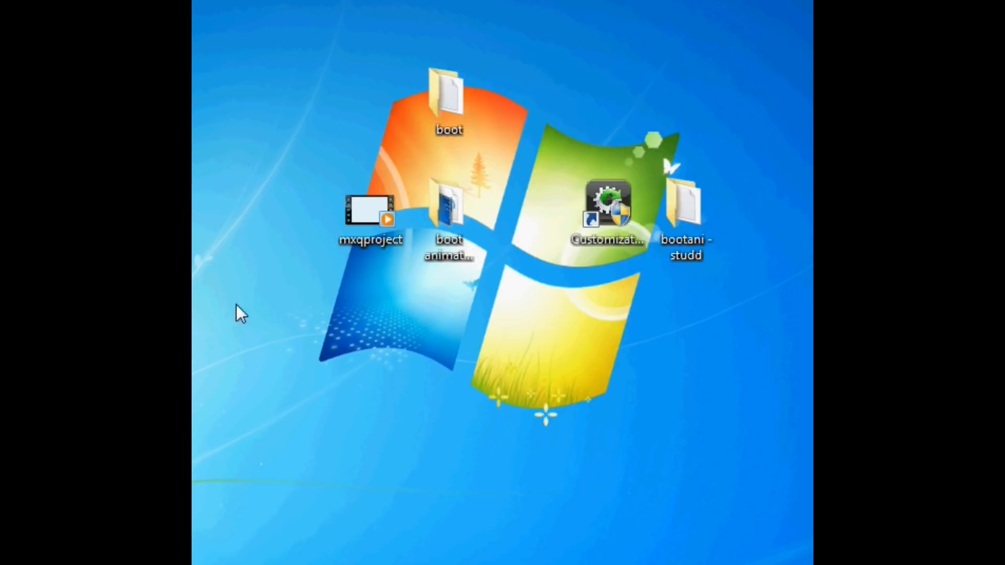
Step: Reopen the boot folder from the desktop, check the desc file and look through the frames in the android subfolder
double_click(461, 126)
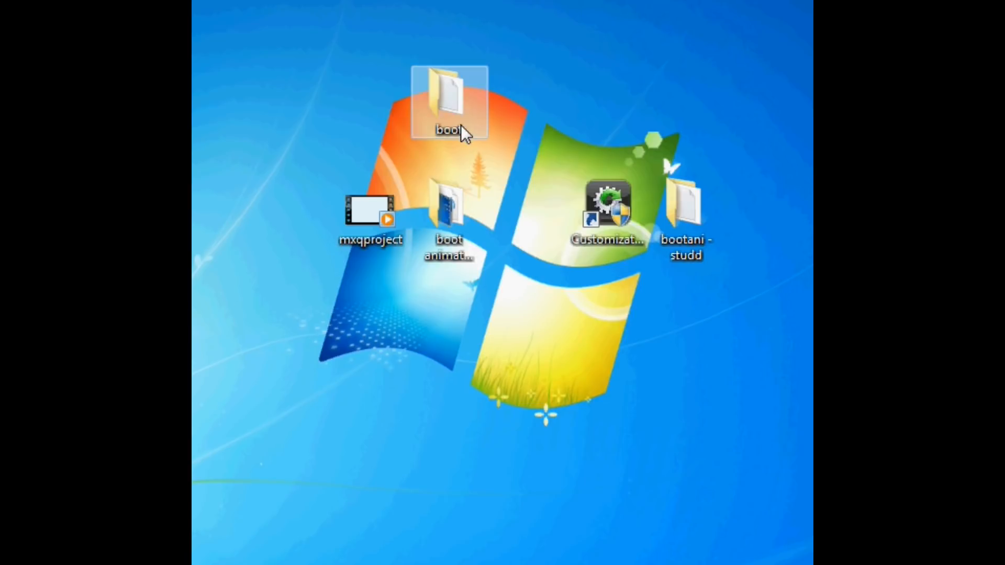
drag(674, 38, 362, 48)
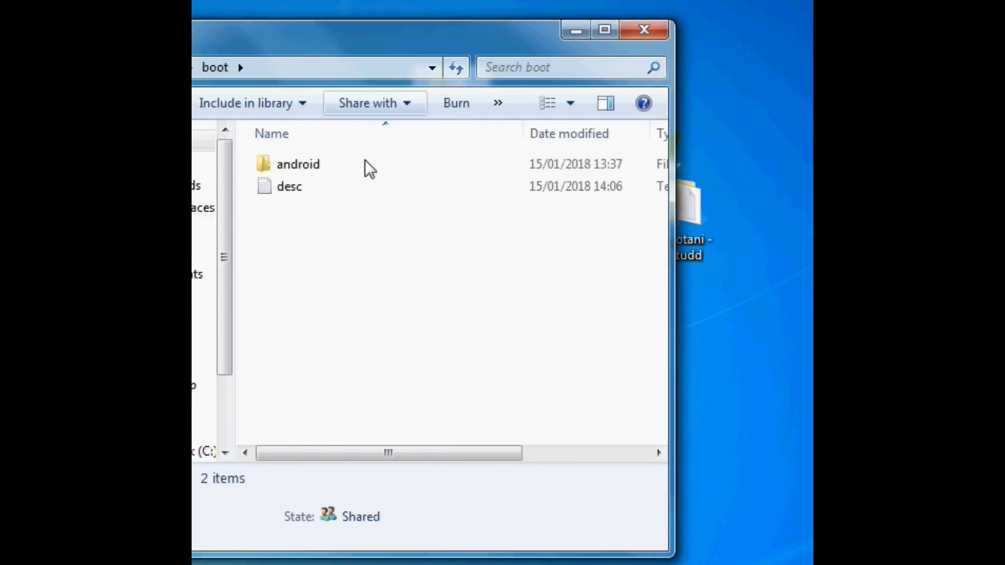
click(297, 189)
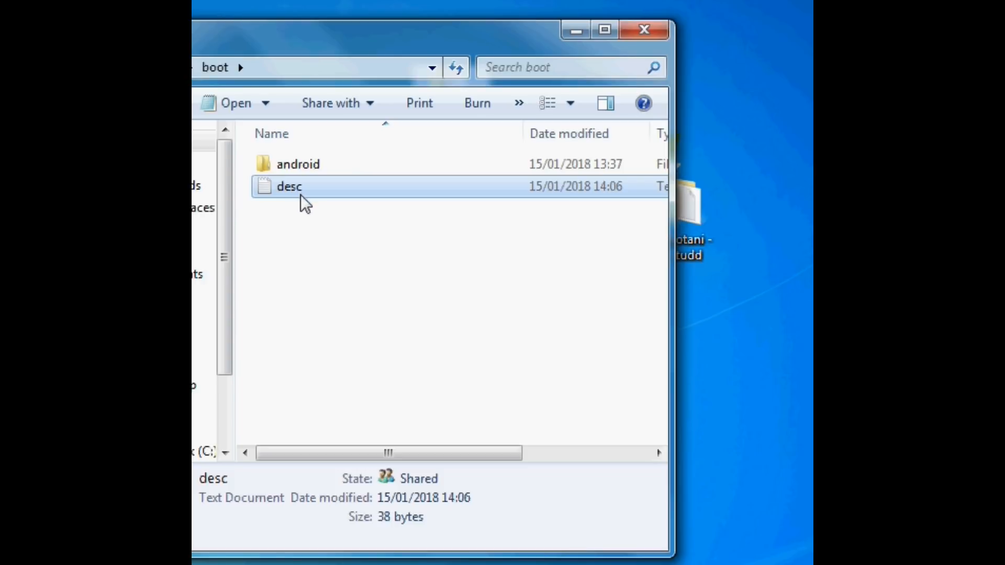
click(294, 164)
double_click(293, 164)
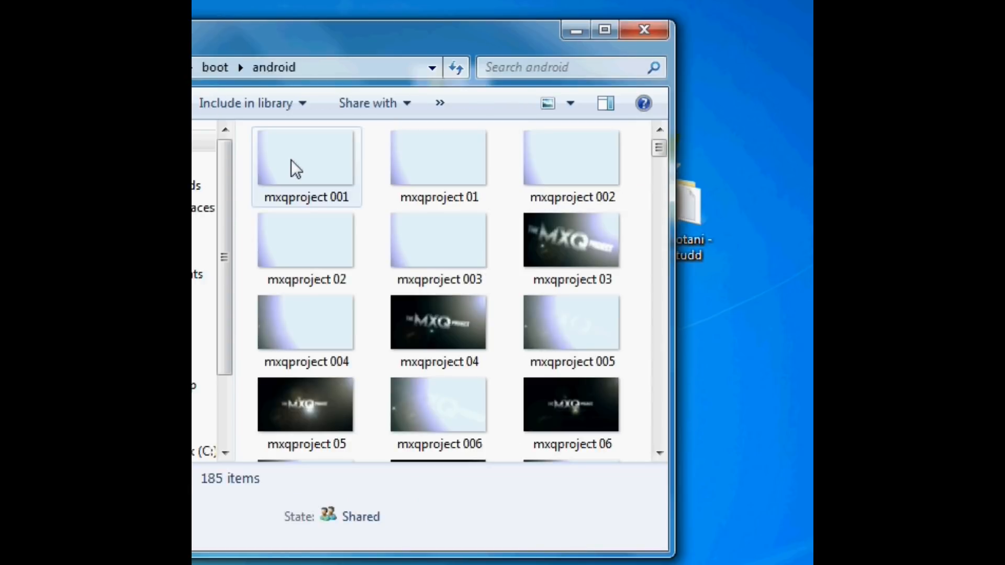
drag(654, 162, 677, 148)
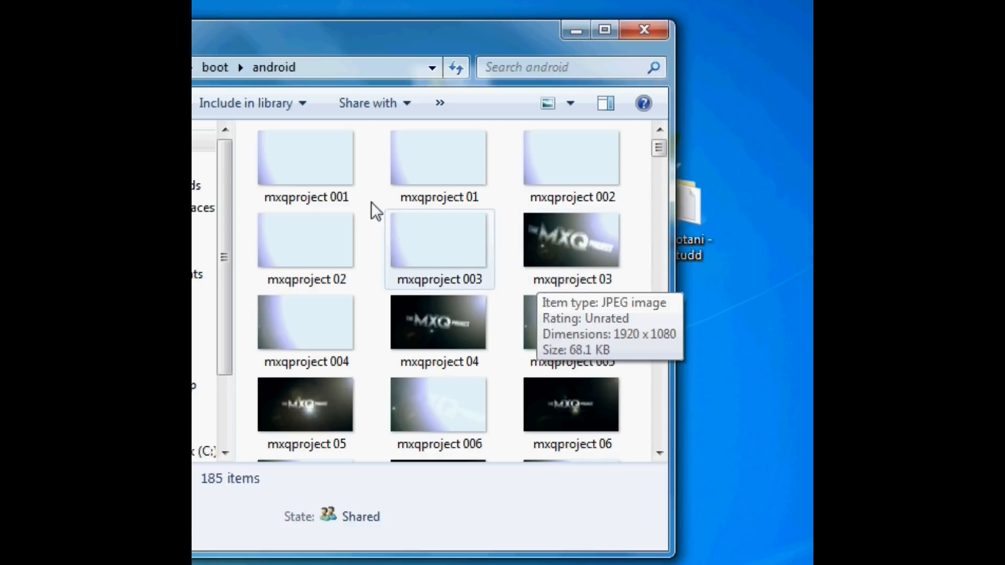
drag(372, 80, 494, 73)
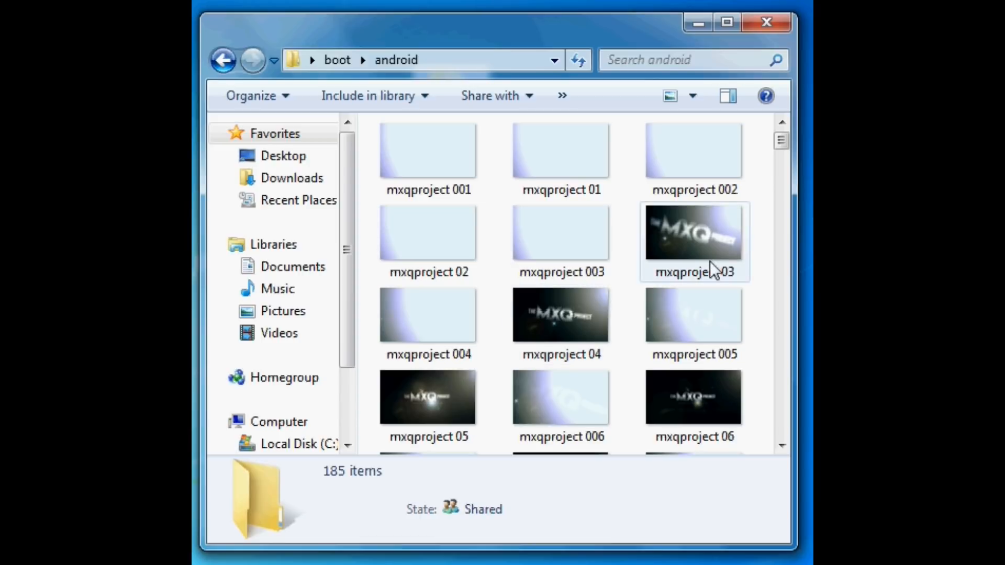
drag(780, 141, 796, 112)
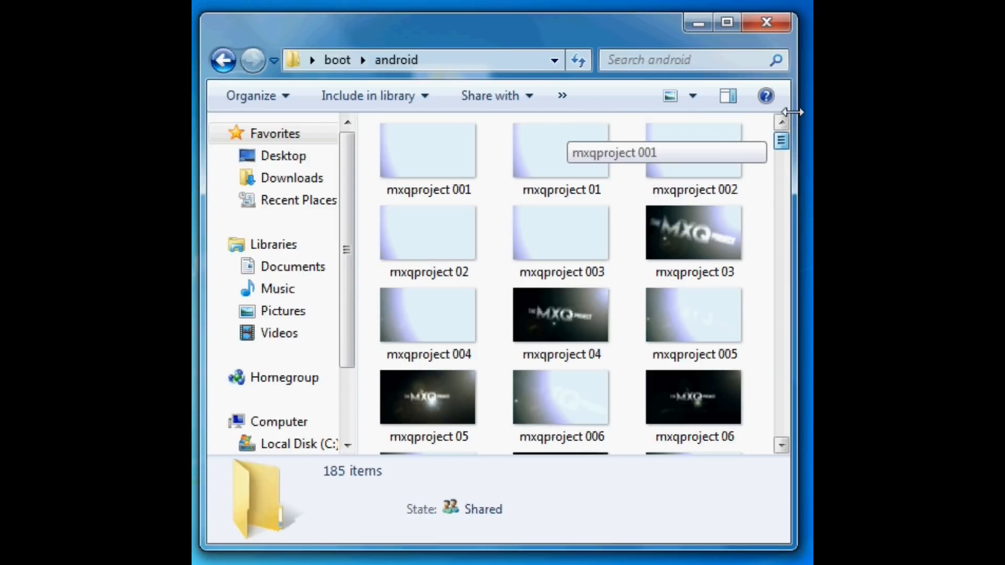
Step: Add the android folder and the desc file from the boot folder to a new archive named bootanimation
click(222, 64)
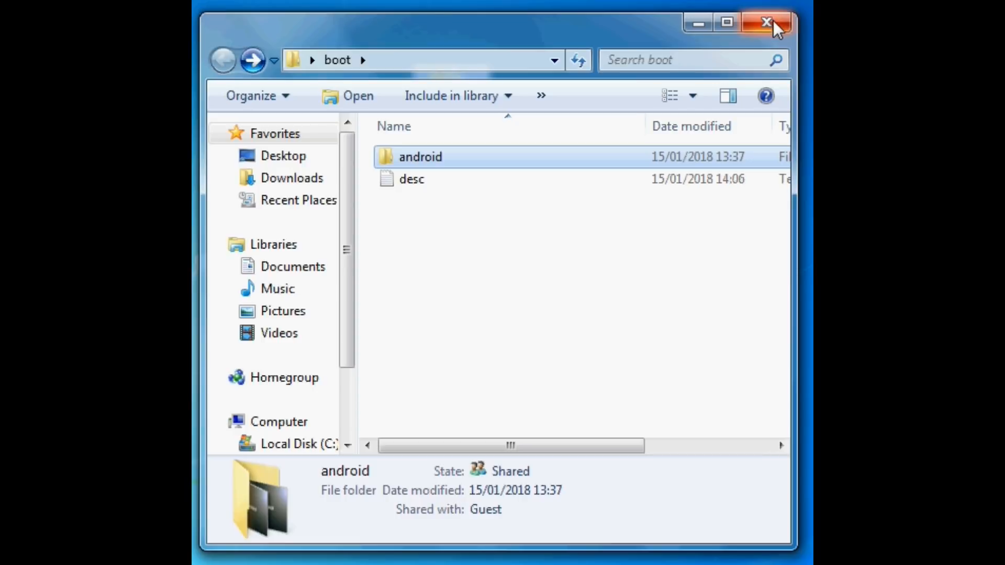
click(474, 267)
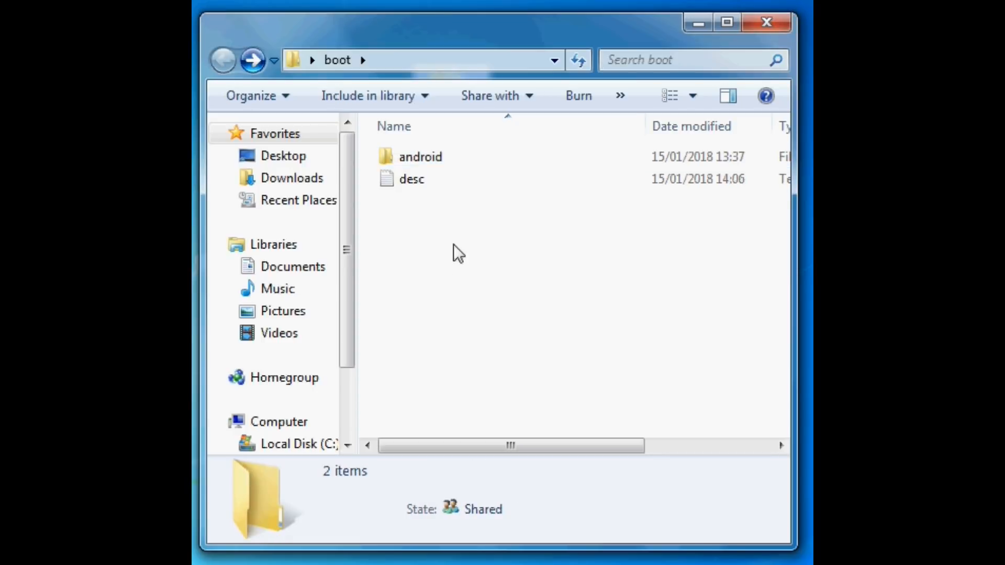
drag(453, 246, 427, 153)
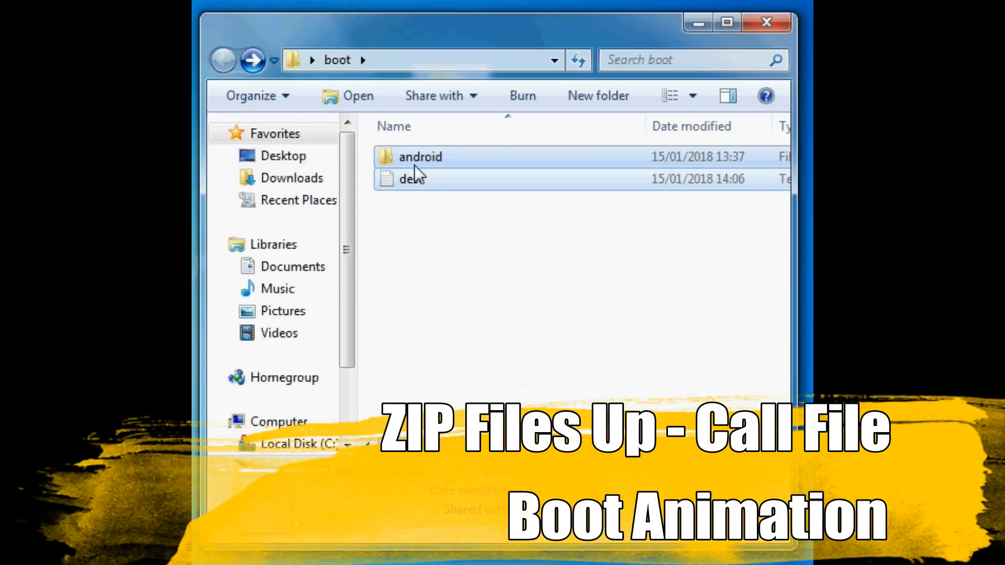
right_click(405, 159)
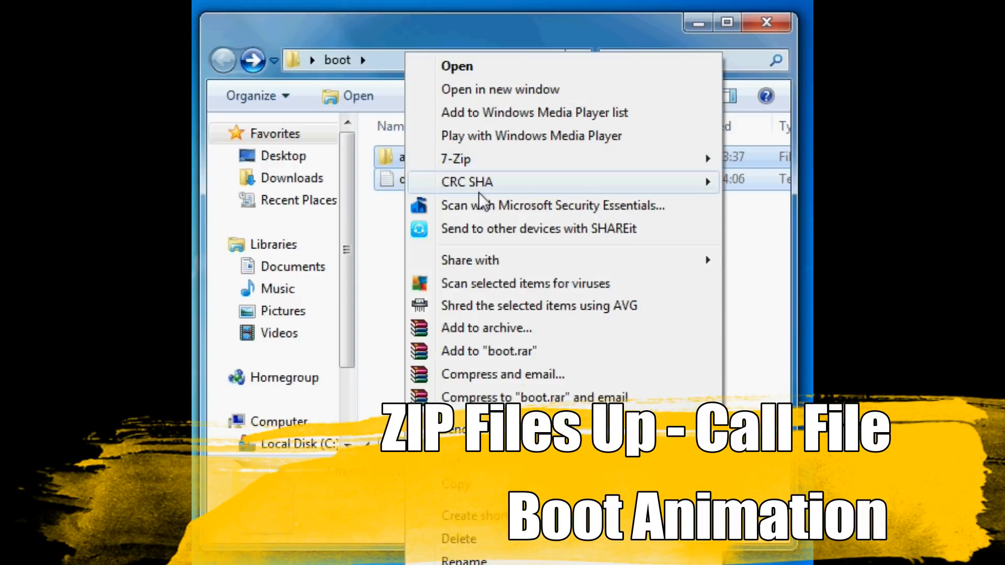
click(498, 328)
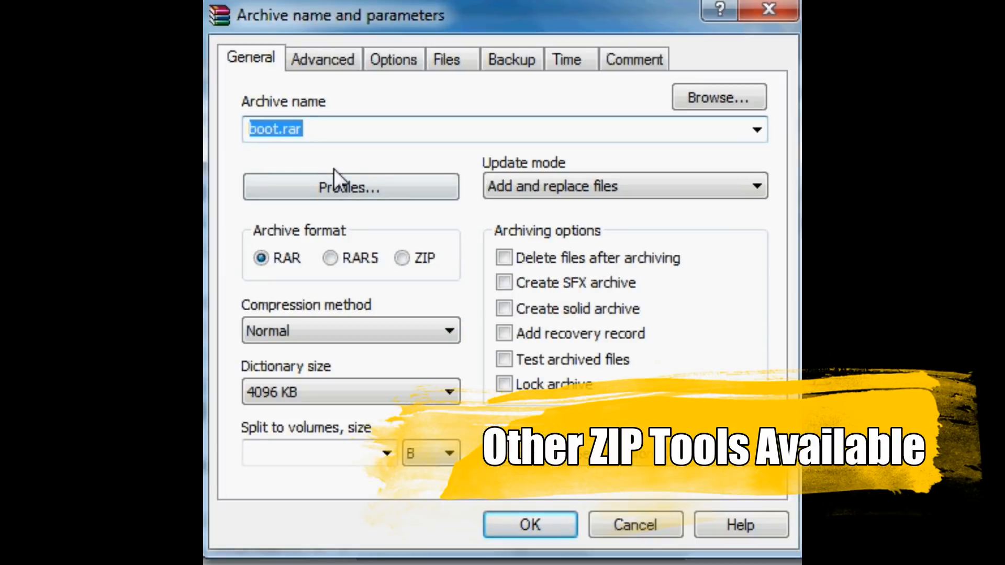
text(boo)
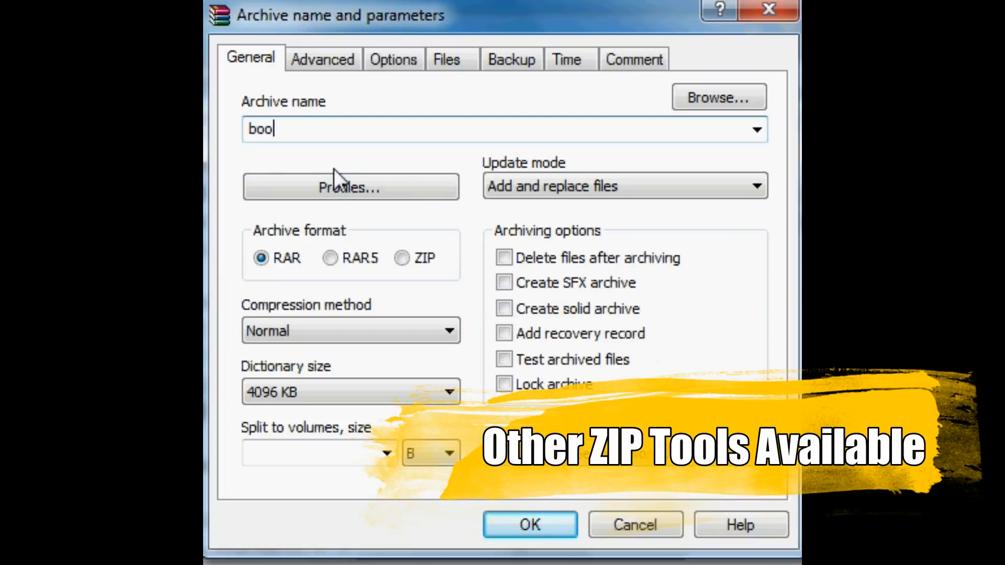
text(tanimati)
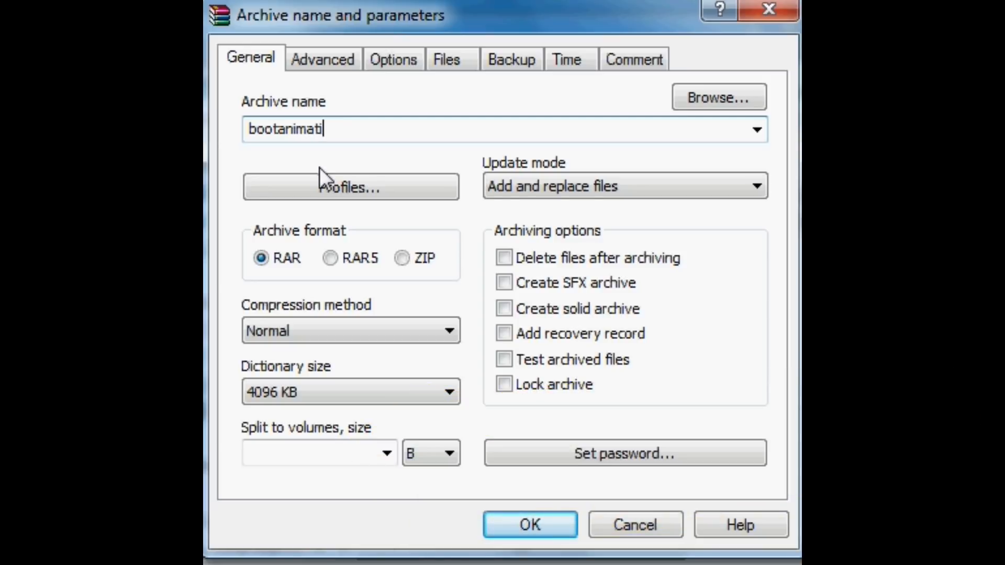
text(on)
Step: Set the archive format to ZIP and the compression method to Store, and create the bootanimation archive
click(403, 263)
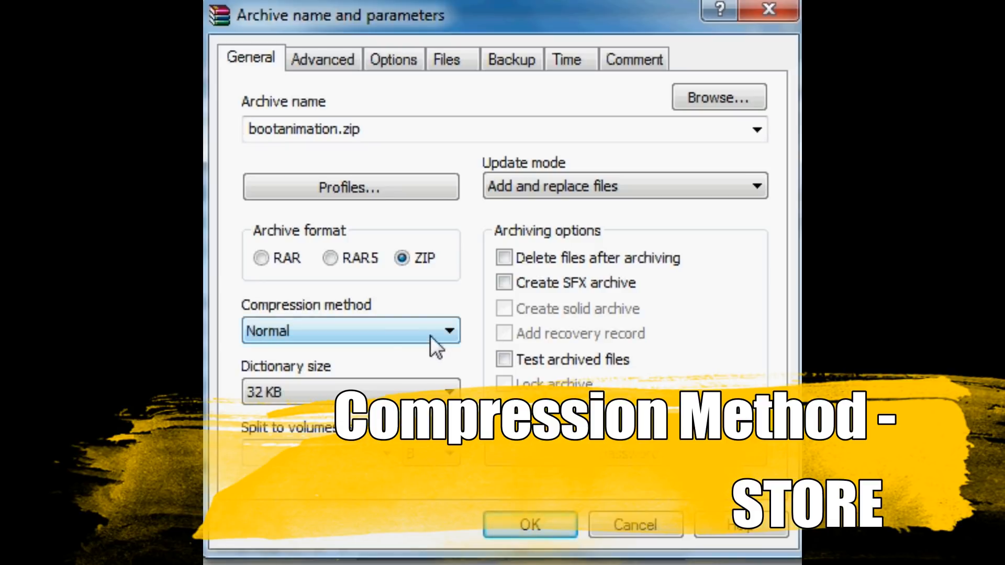
click(393, 319)
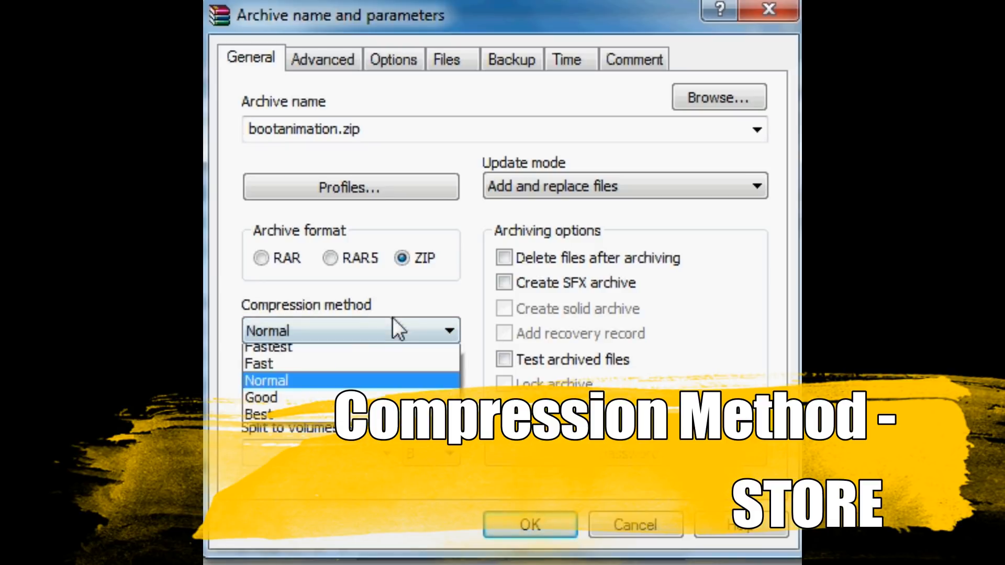
click(390, 351)
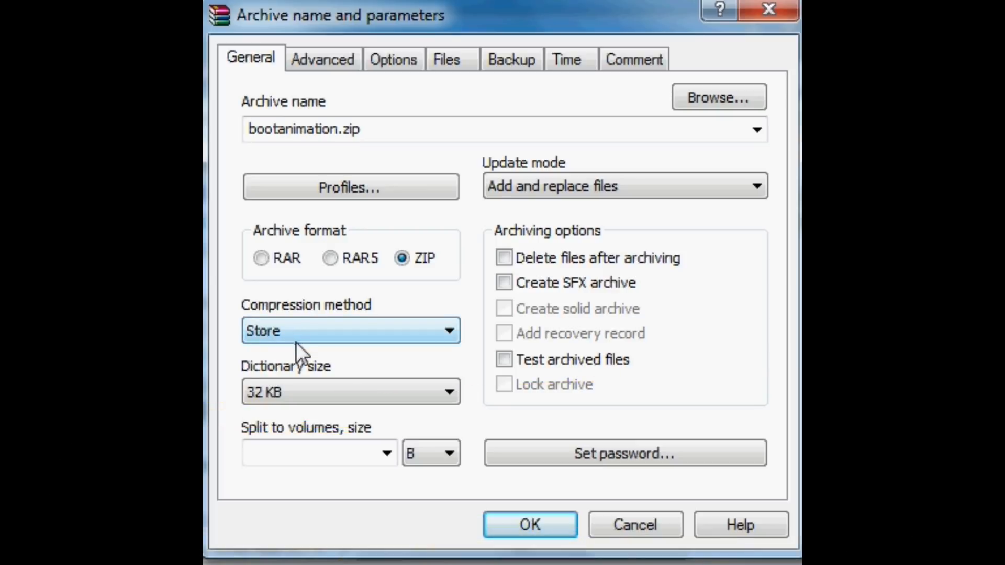
click(502, 521)
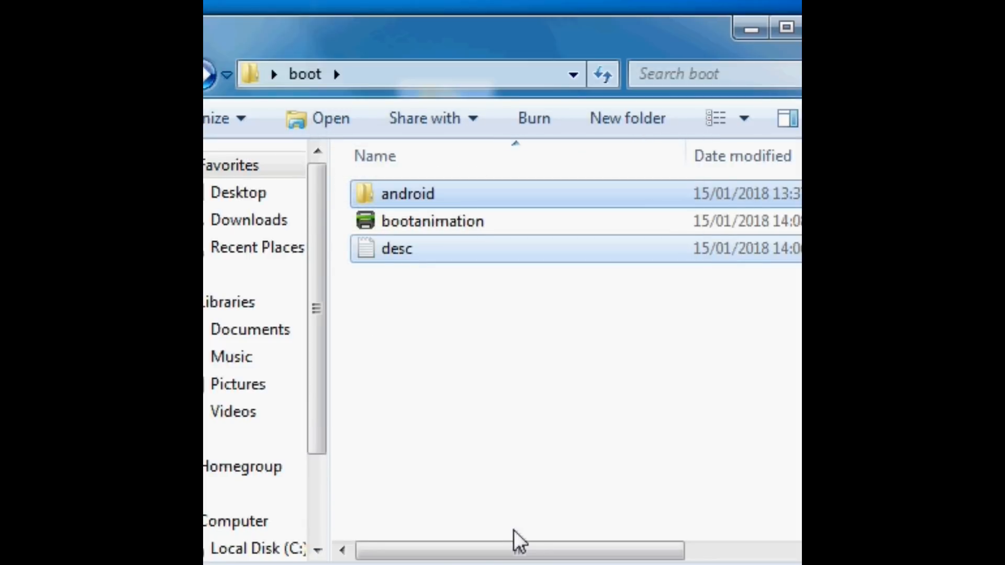
click(436, 224)
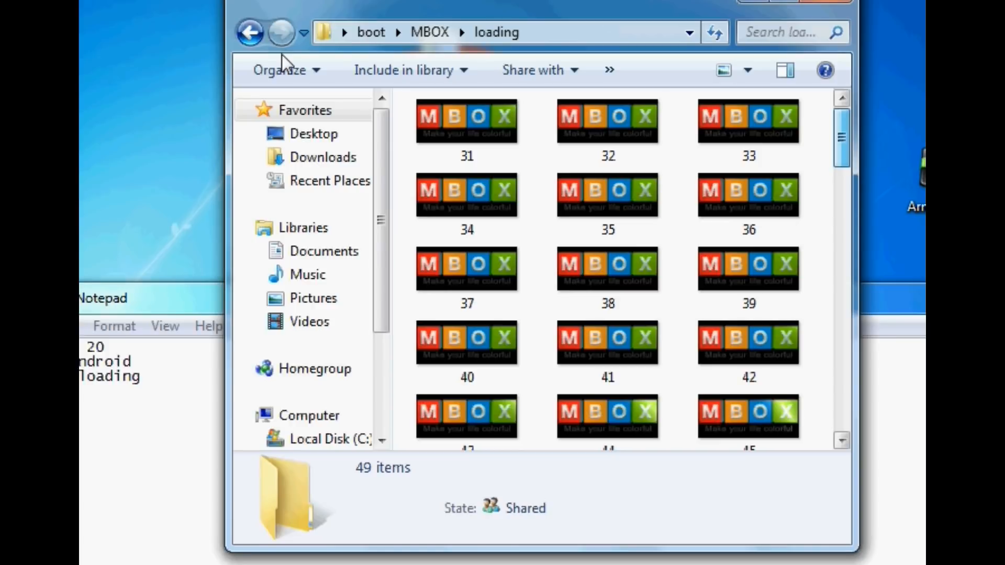
Step: Compare the android and loading folders of the MBOX boot animation with the entries in its desc file
key(BackSpace)
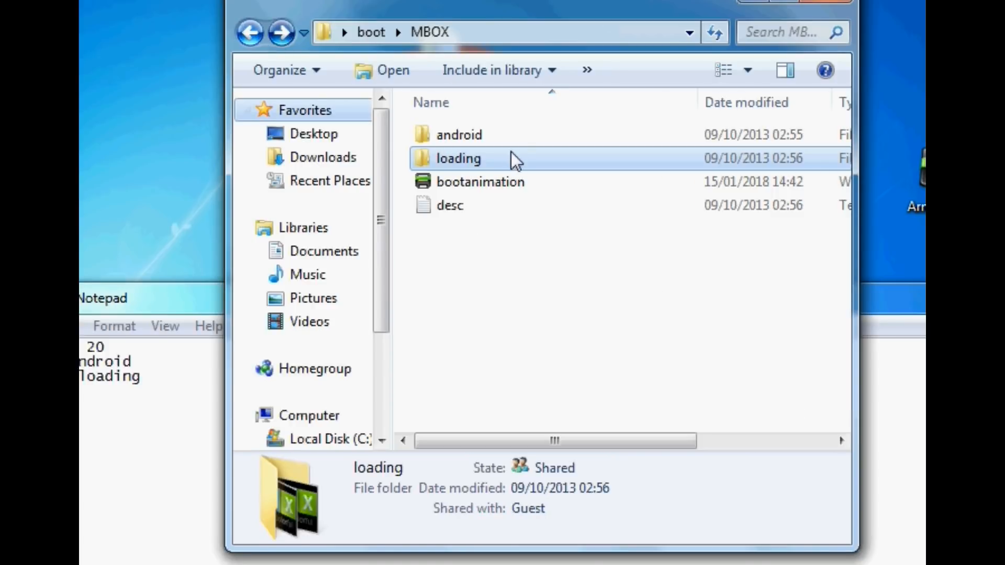
click(410, 138)
double_click(442, 138)
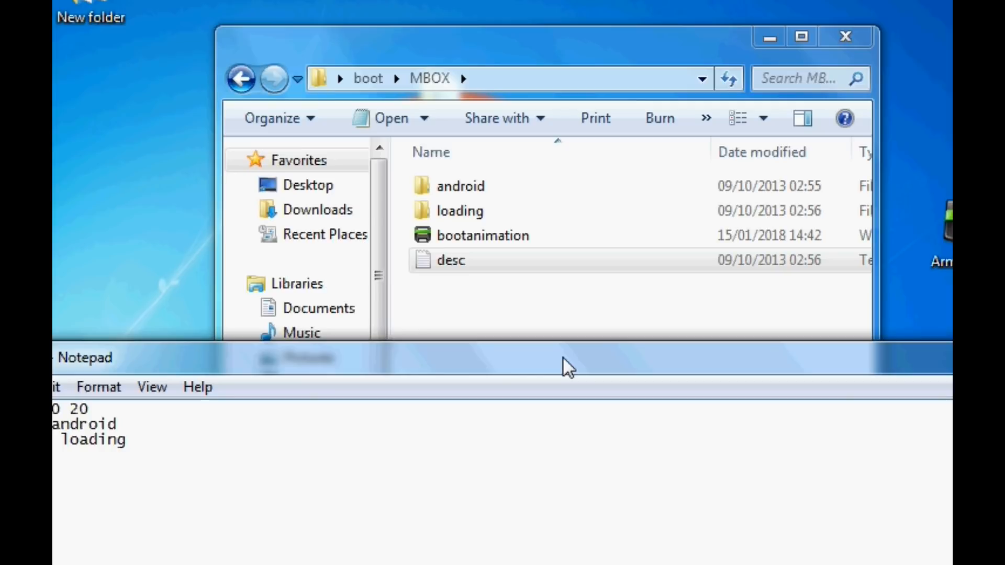
double_click(473, 209)
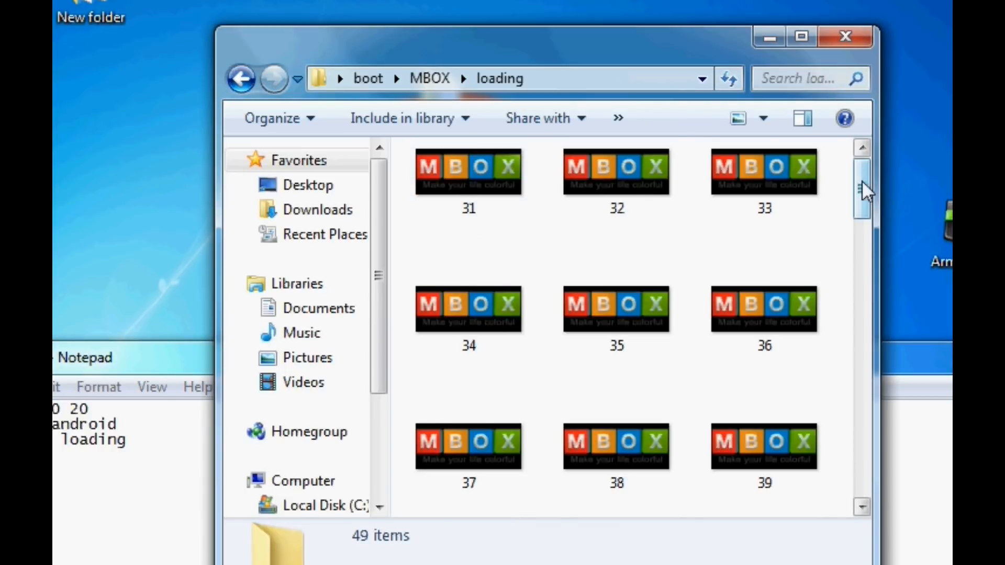
mouse_move(862, 180)
mouse_down()
mouse_move(879, 459)
mouse_move(871, 168)
mouse_up()
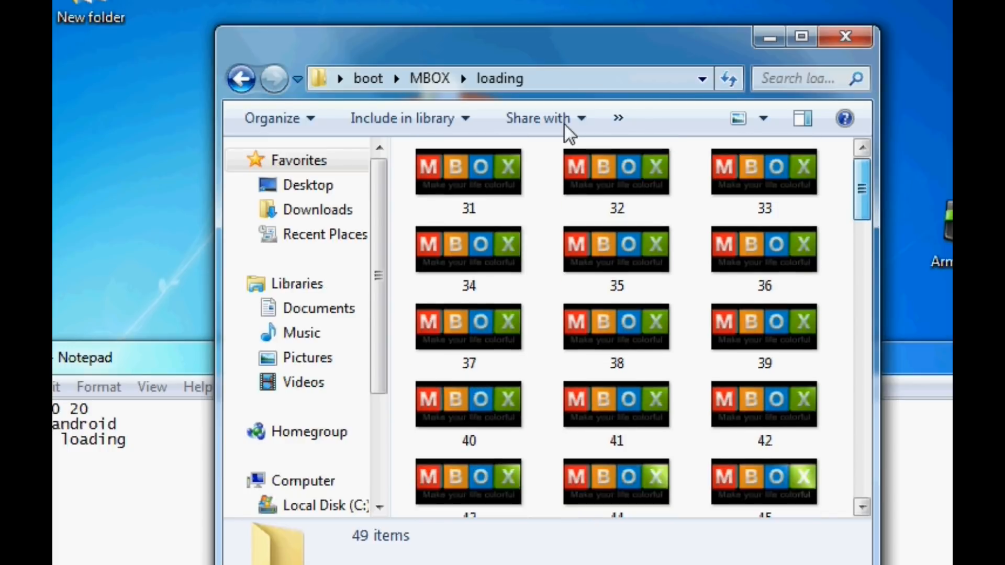
click(251, 77)
click(478, 188)
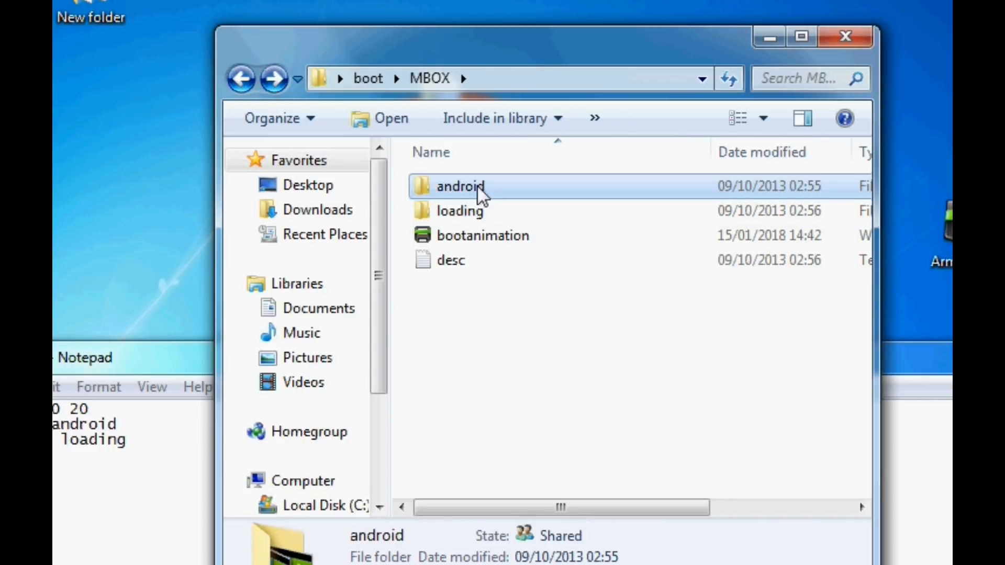
double_click(444, 194)
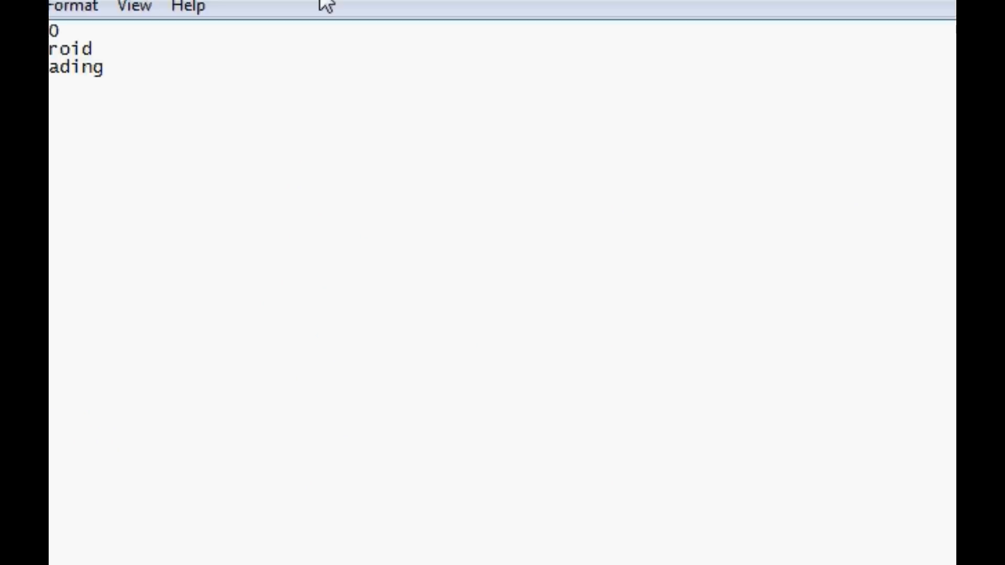
key(ctrl+a)
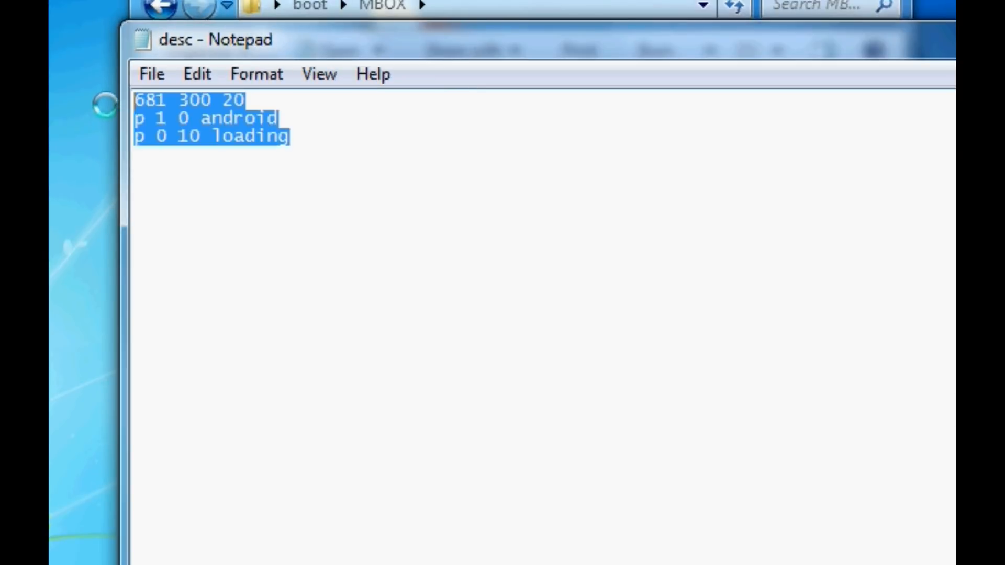
click(316, 175)
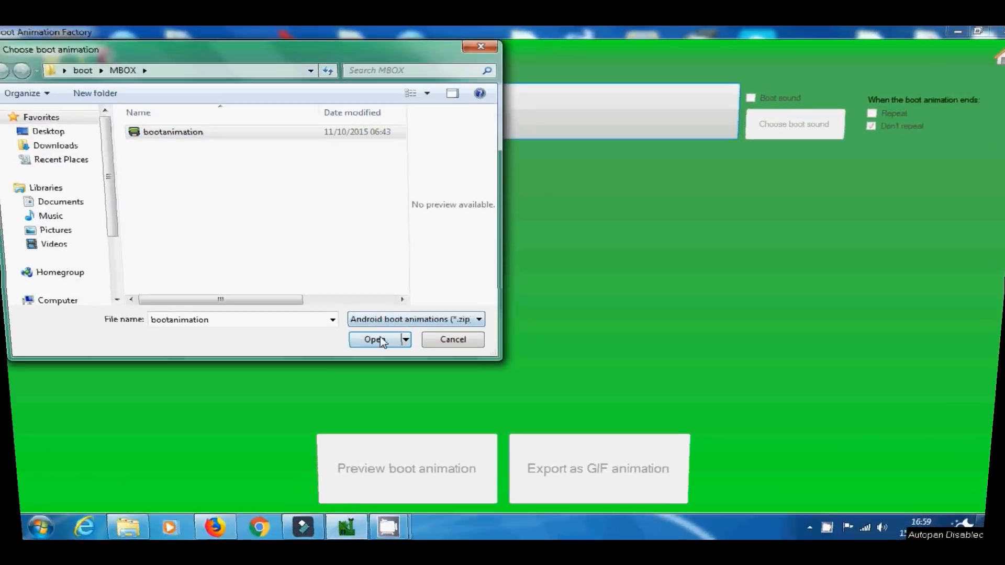
Step: Load the bootanimation file from the MBOX folder into Boot Animation Factory, play its preview and close the previewer
click(386, 341)
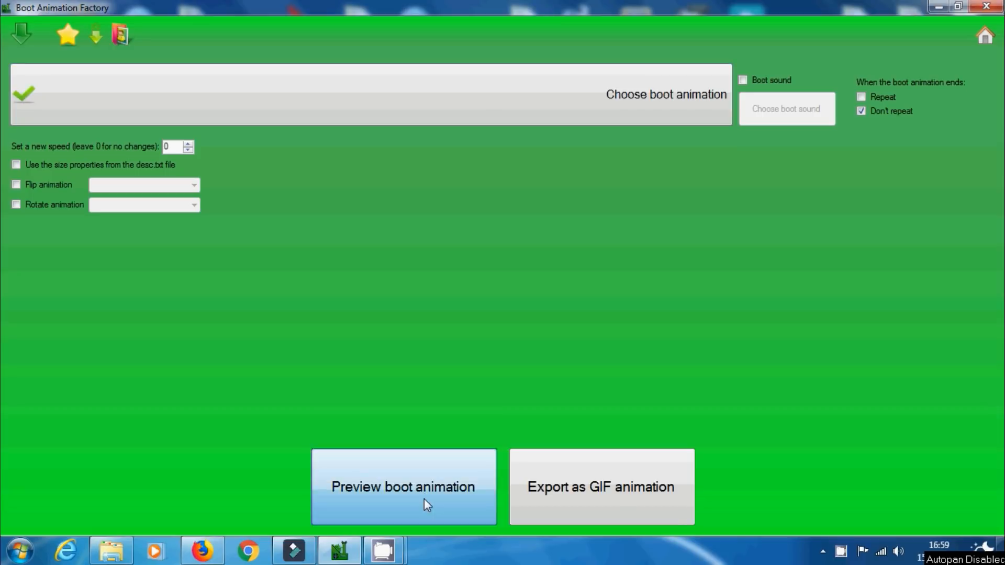
click(424, 500)
drag(1000, 194, 1000, 279)
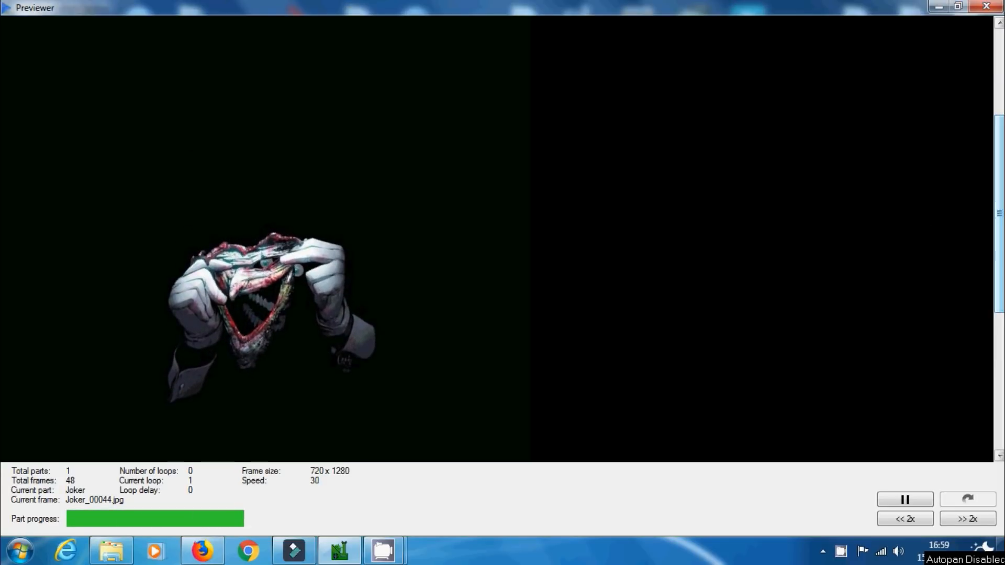
click(986, 6)
Step: Preview the ToyStory boot animation and close the previewer
click(21, 35)
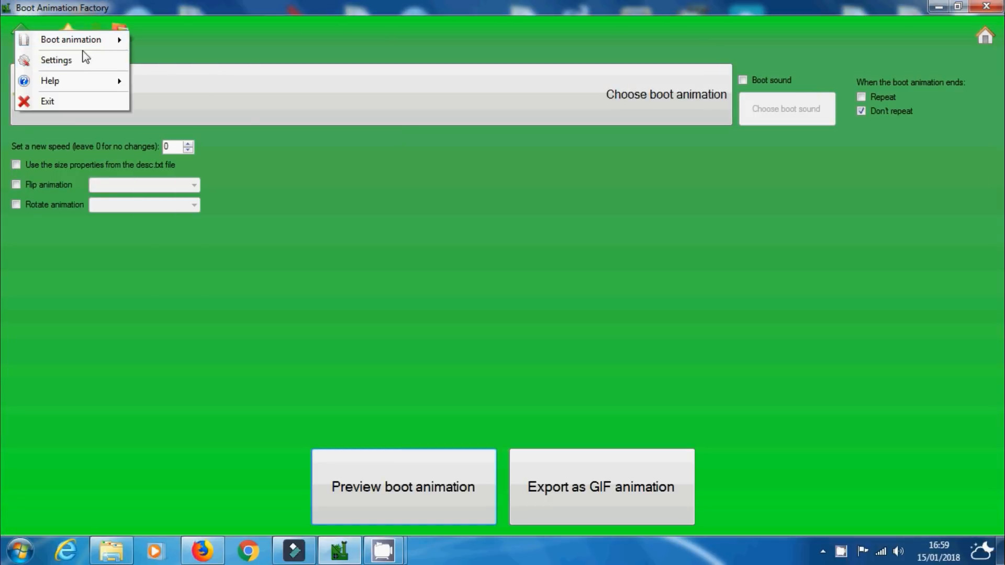
mouse_move(95, 50)
click(170, 41)
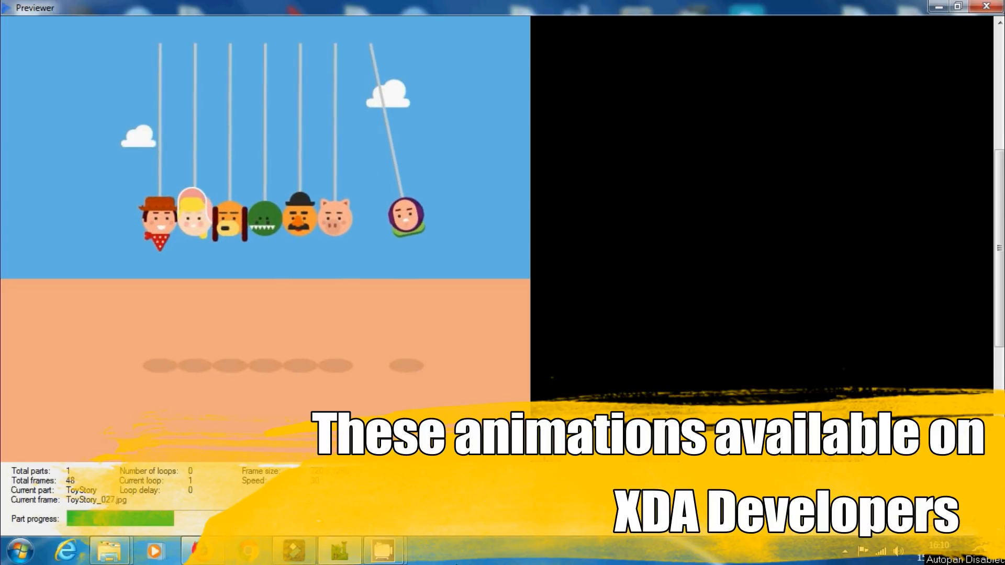
click(996, 6)
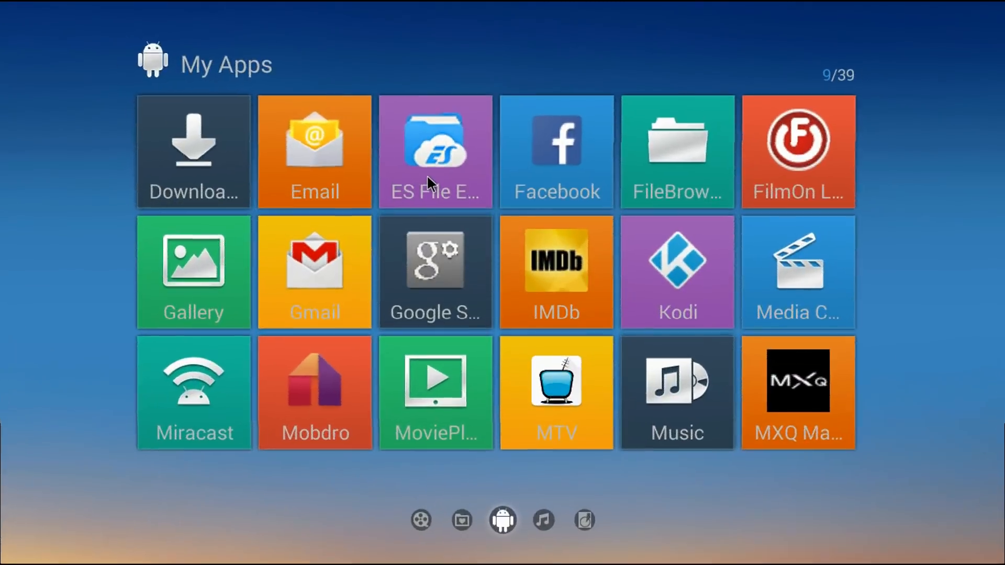
Step: Open ES File Explorer on the Android box and copy bootanimation.zip from the SD card
click(426, 175)
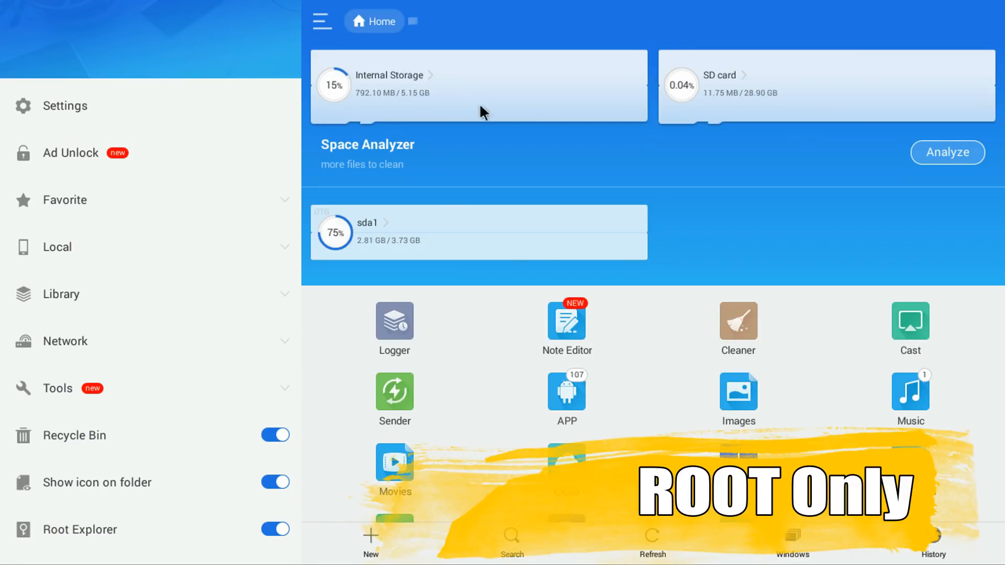
click(708, 78)
click(399, 100)
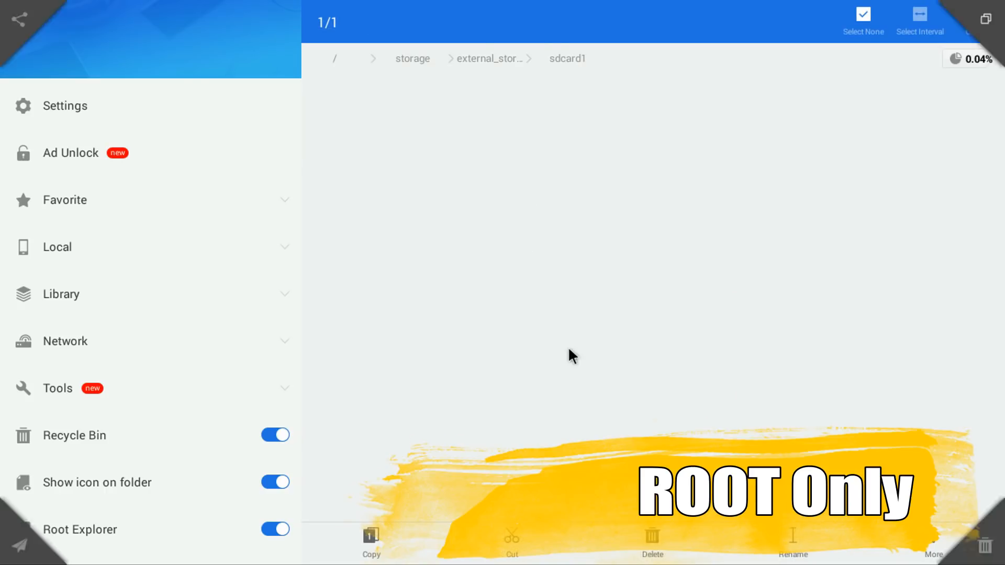
click(371, 530)
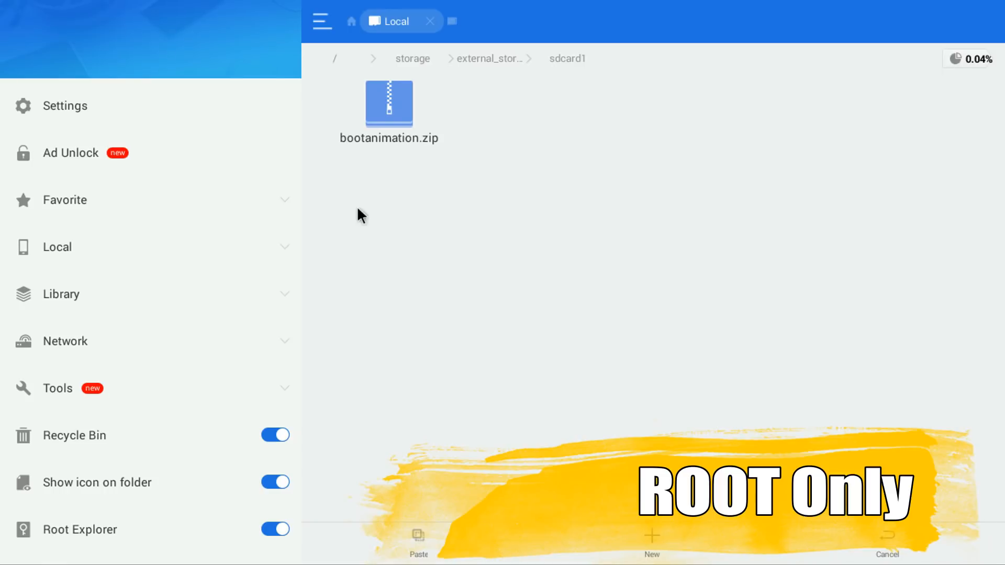
Step: Paste bootanimation.zip into the /system/media folder, overwriting the existing file
click(329, 54)
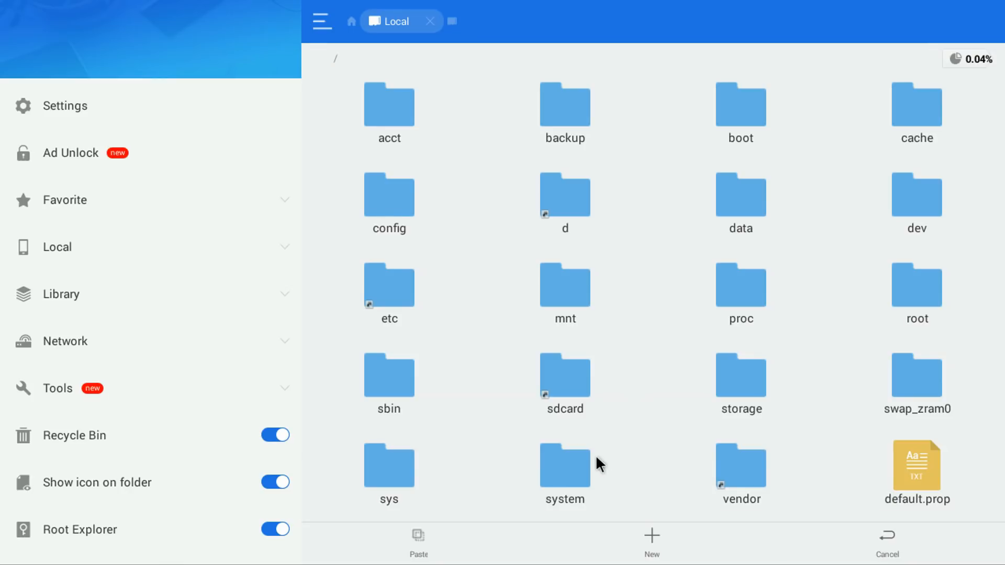
click(575, 461)
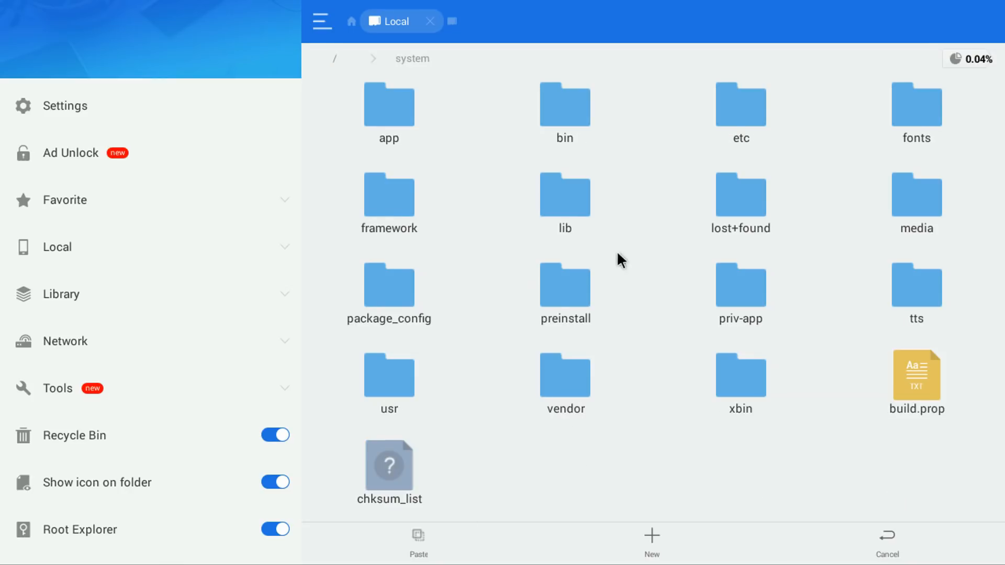
click(910, 199)
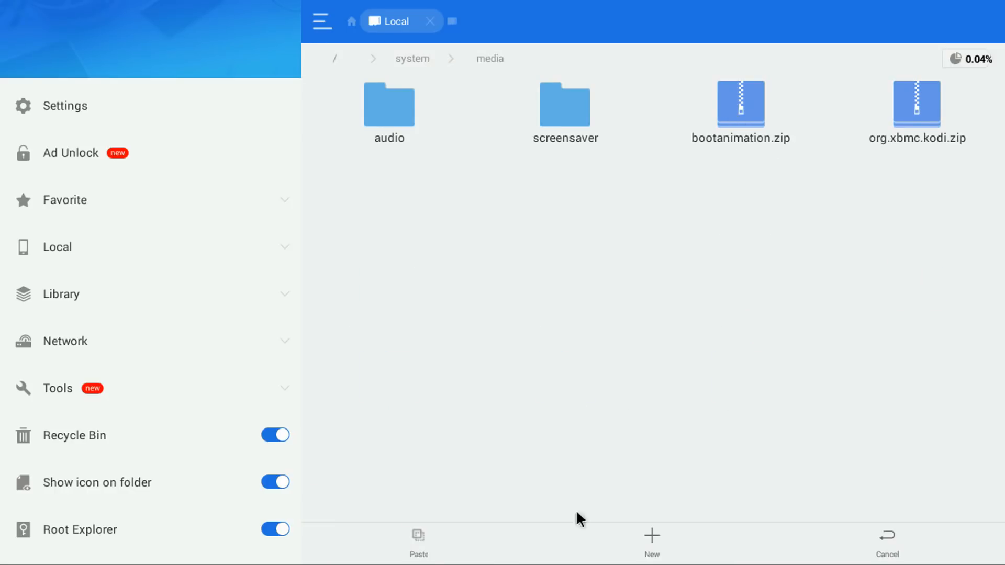
click(421, 550)
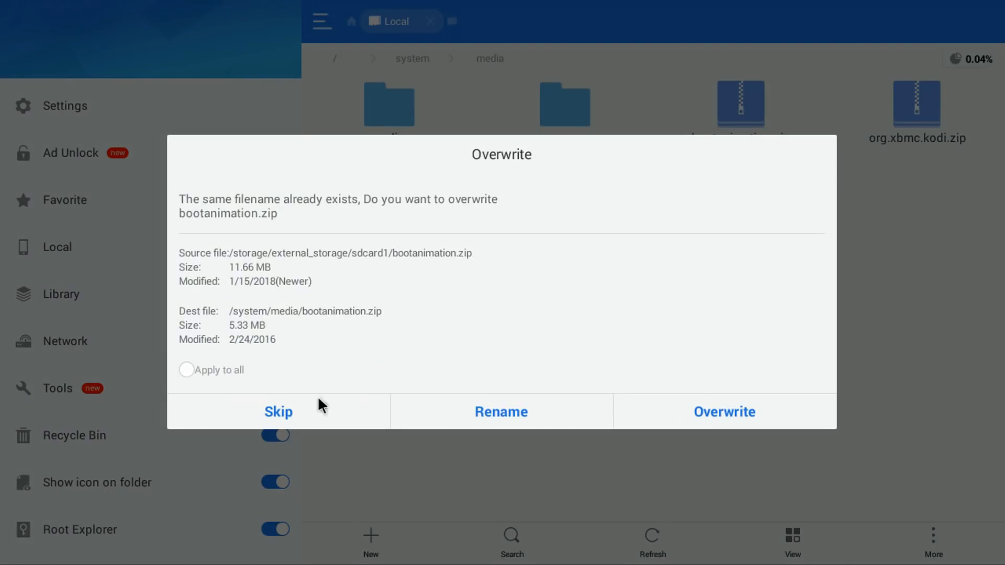
click(726, 412)
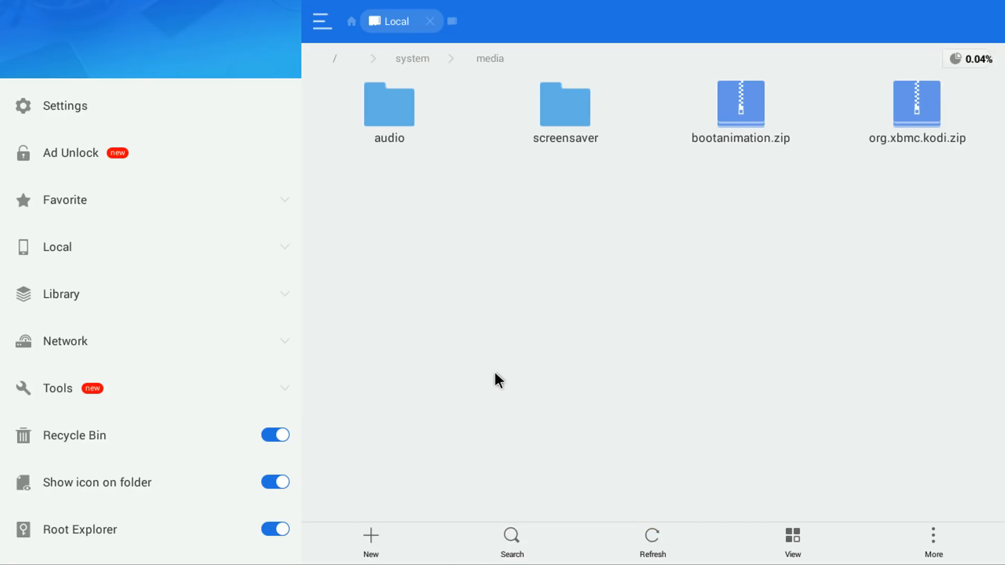
Step: Back out of the media folder and exit ES File Explorer to the My Apps screen
right_click(467, 238)
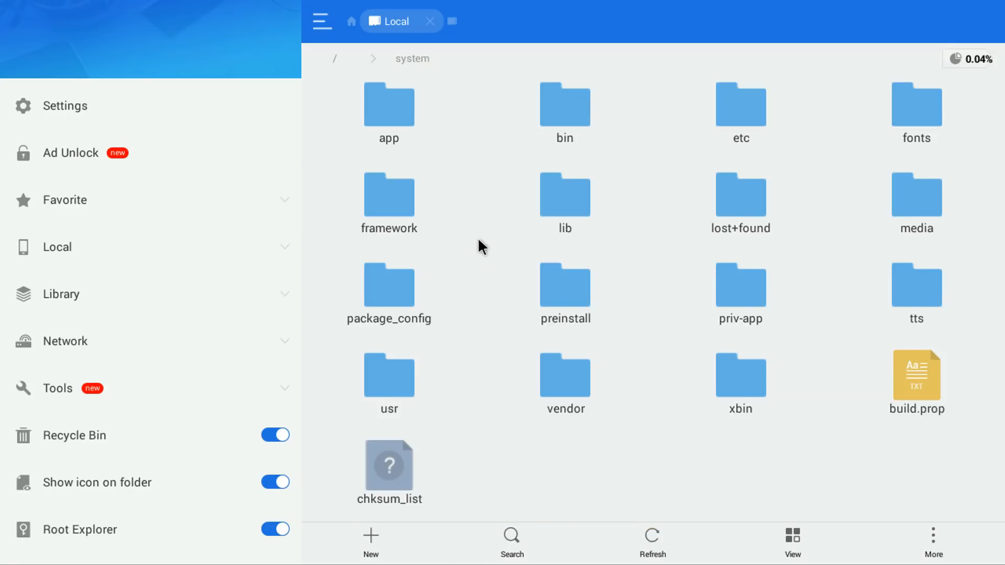
right_click(478, 238)
right_click(485, 236)
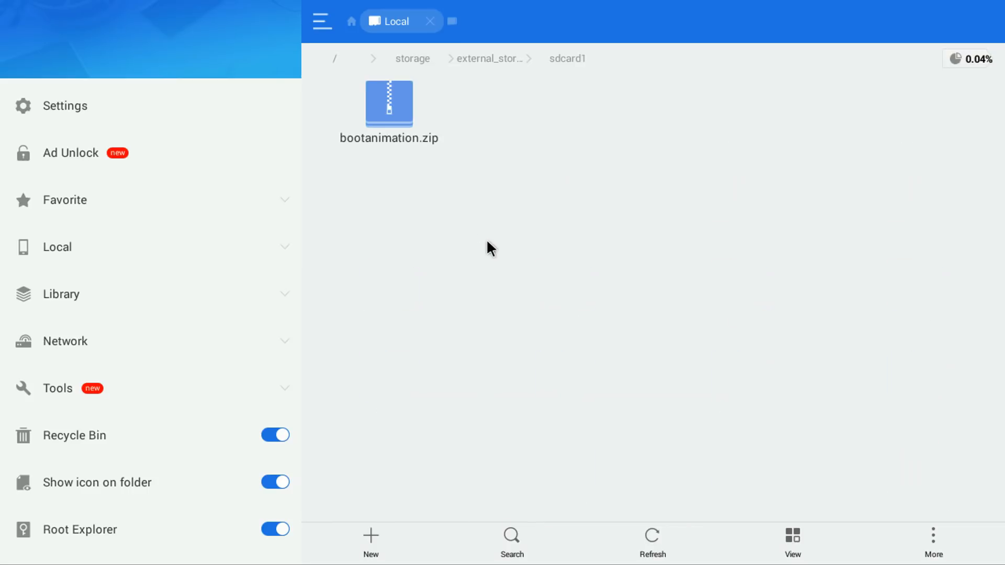
right_click(487, 242)
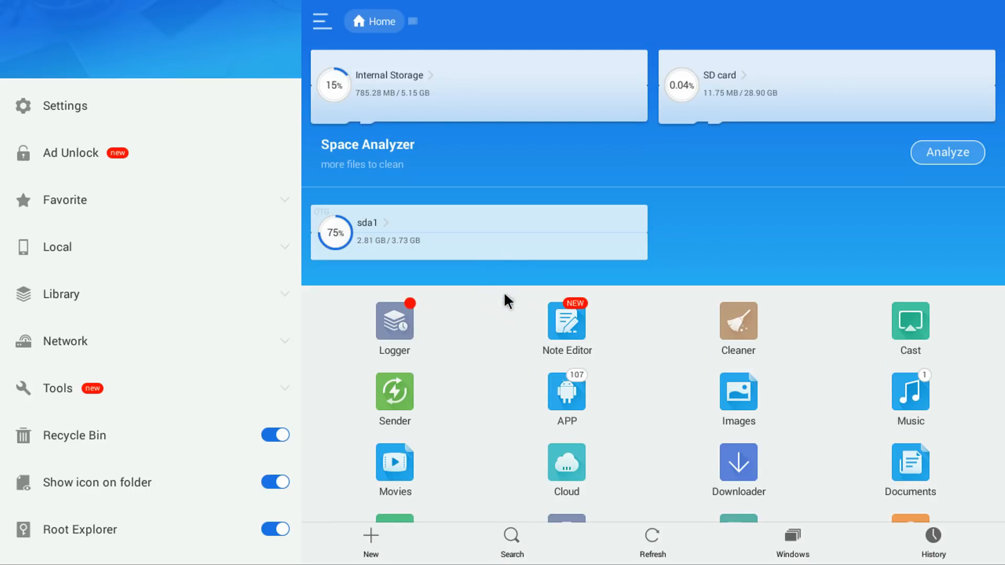
right_click(464, 148)
right_click(459, 133)
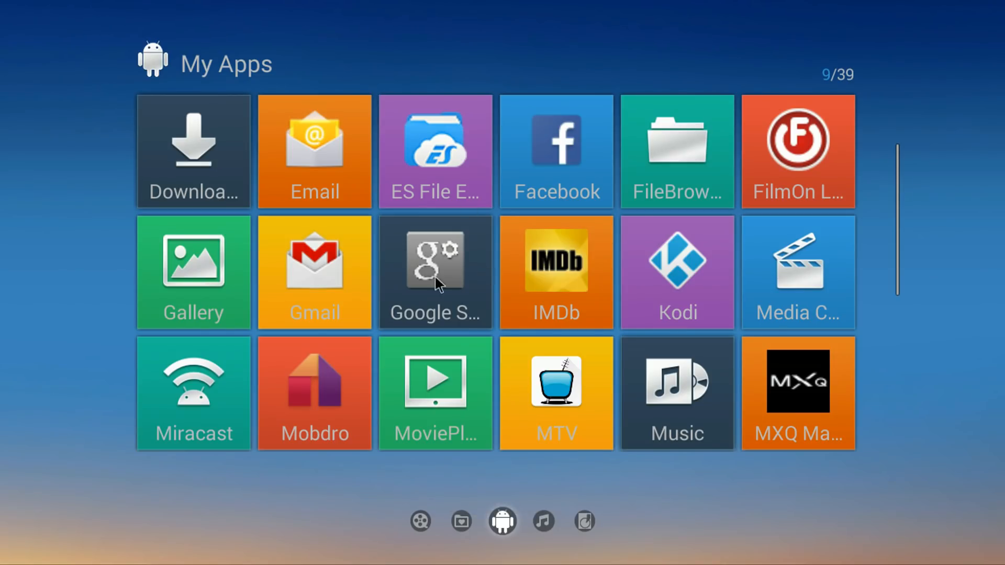